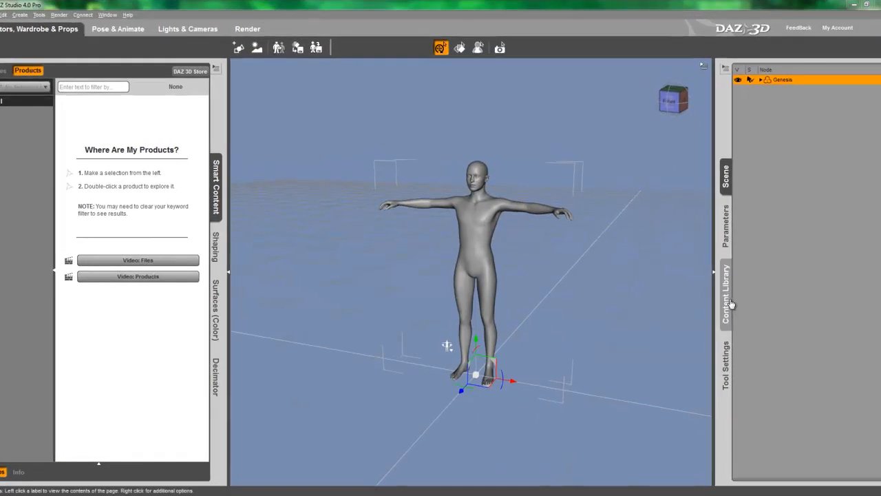
# Step: Apply the Basic Male character to the selected Genesis figure and set its Heavy body shape to about 0.58
pyautogui.click(729, 303)
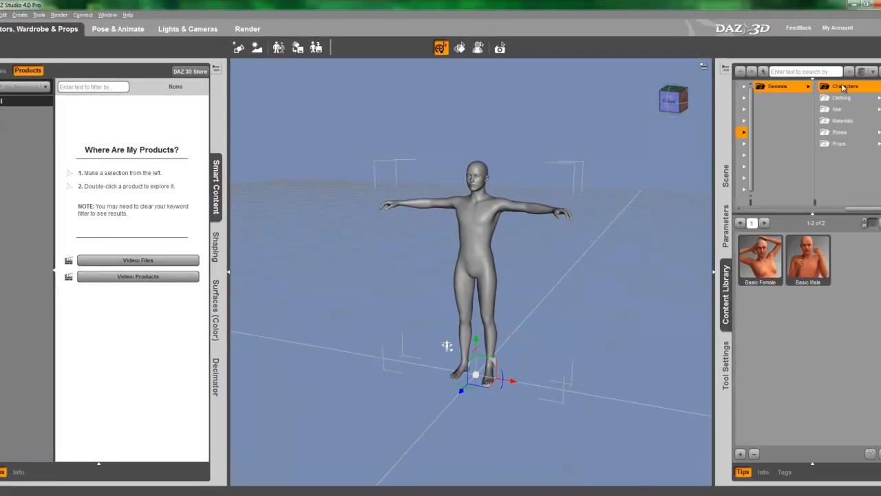
pyautogui.doubleClick(812, 259)
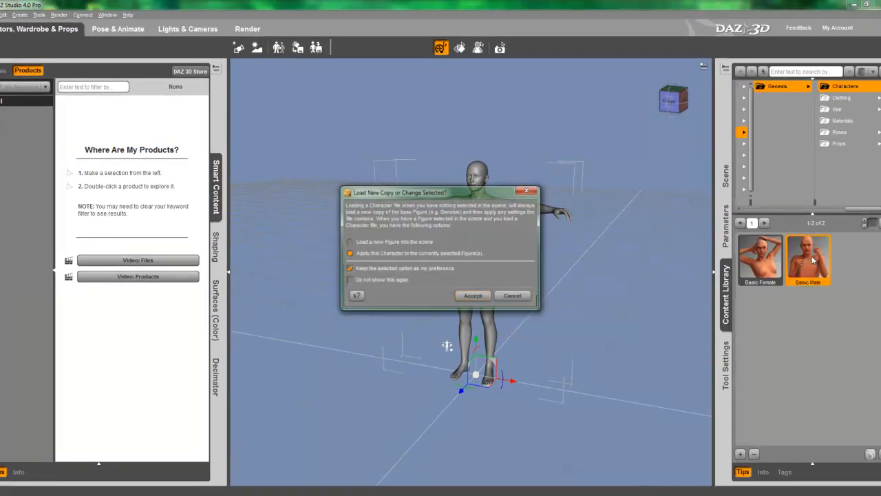
pyautogui.click(474, 296)
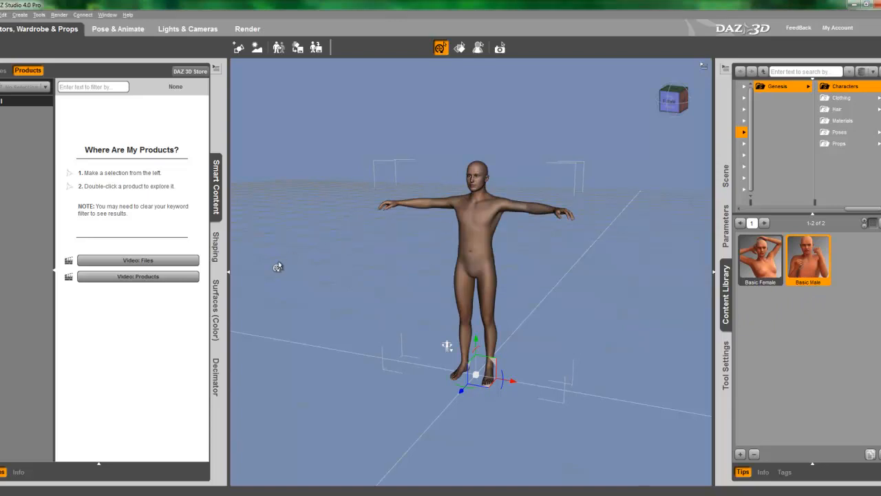
pyautogui.click(216, 246)
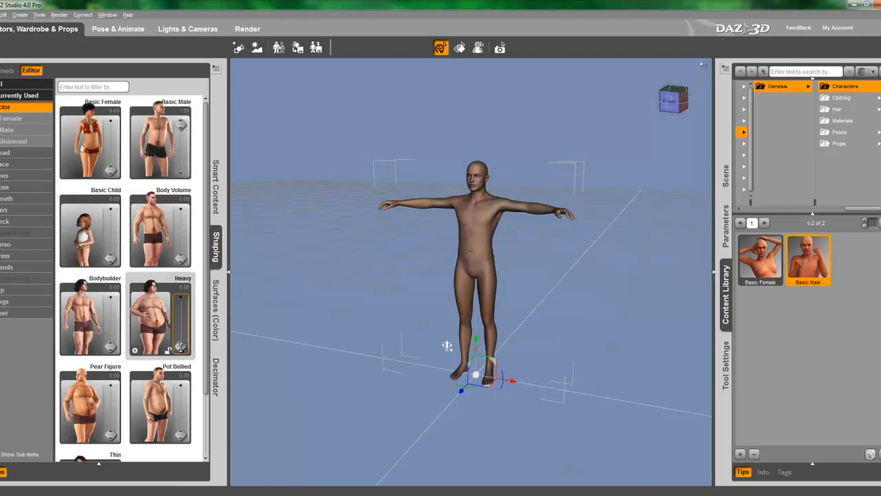
pyautogui.moveTo(180, 346); pyautogui.dragTo(195, 321)
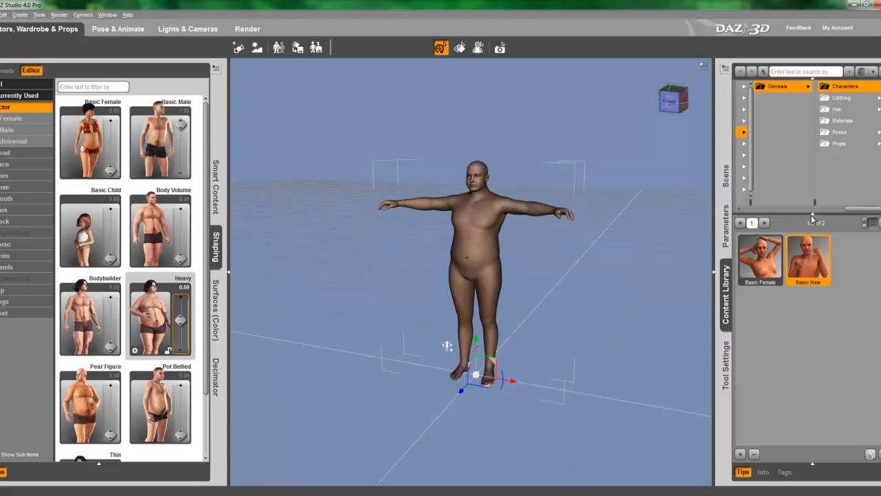
# Step: Dress the figure in the Journeyer Scout clothing: JS Pants, JS Boots, JS Vest and JS Wristguards
pyautogui.click(833, 100)
pyautogui.click(861, 87)
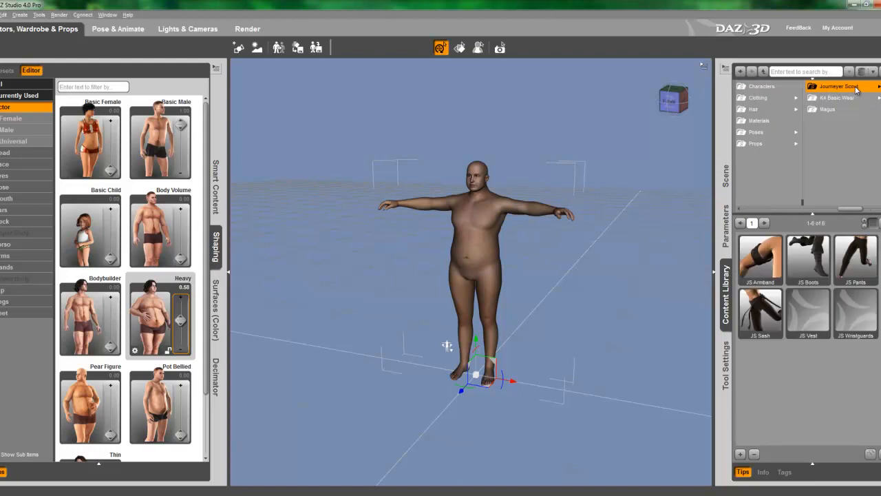
pyautogui.doubleClick(857, 259)
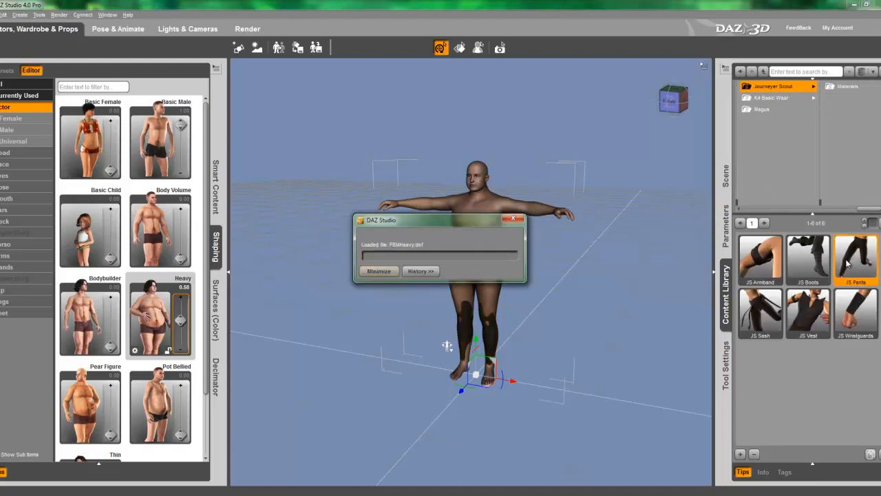
pyautogui.doubleClick(812, 263)
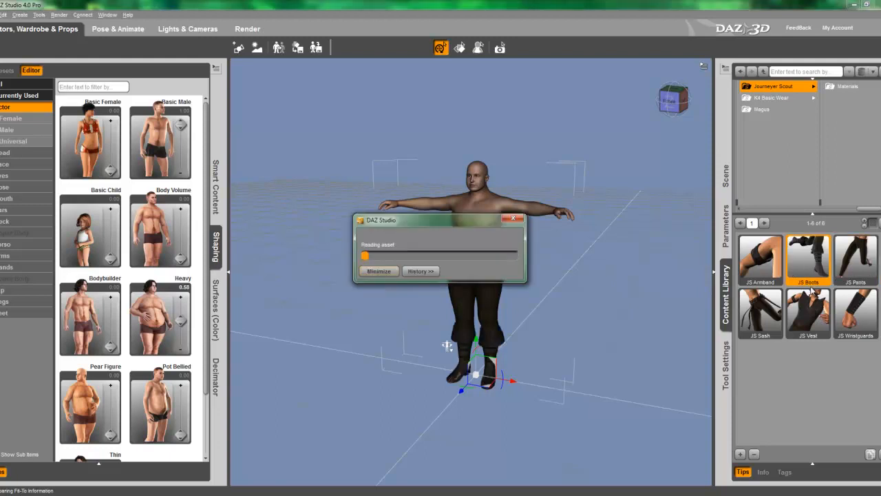
pyautogui.doubleClick(811, 312)
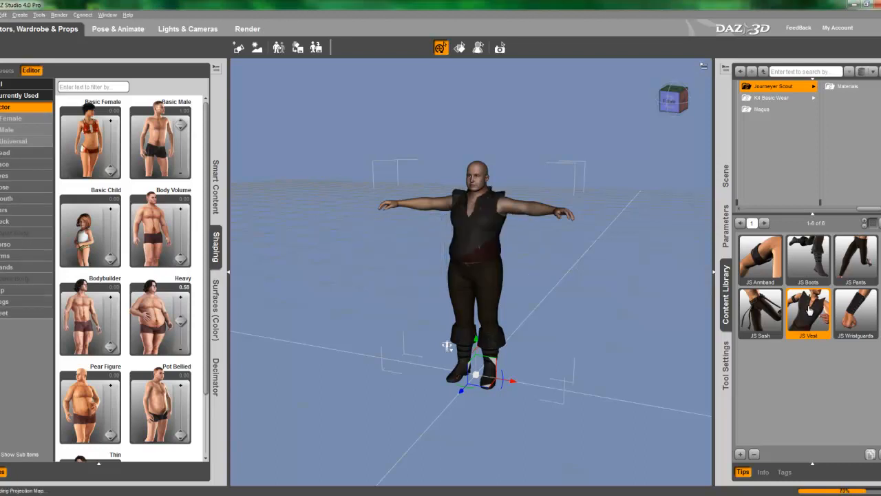
pyautogui.doubleClick(858, 313)
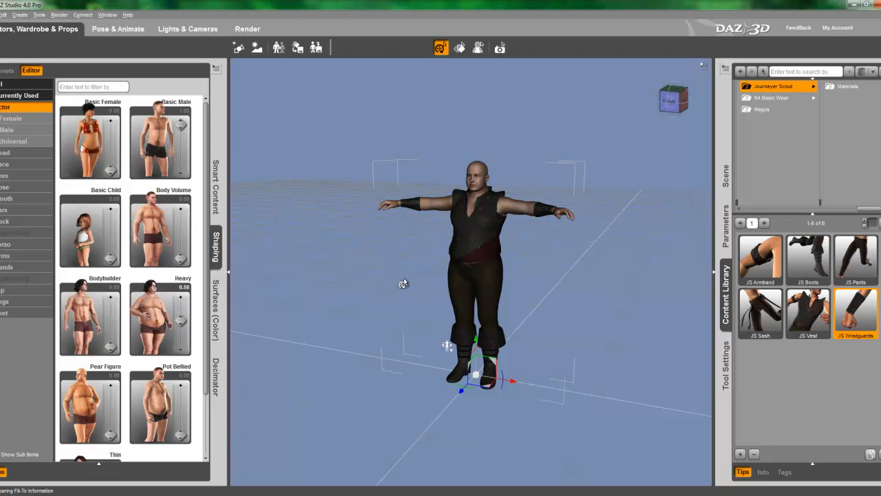
# Step: Add the WildMane Hair from the Genesis hair content to the figure
pyautogui.click(822, 210)
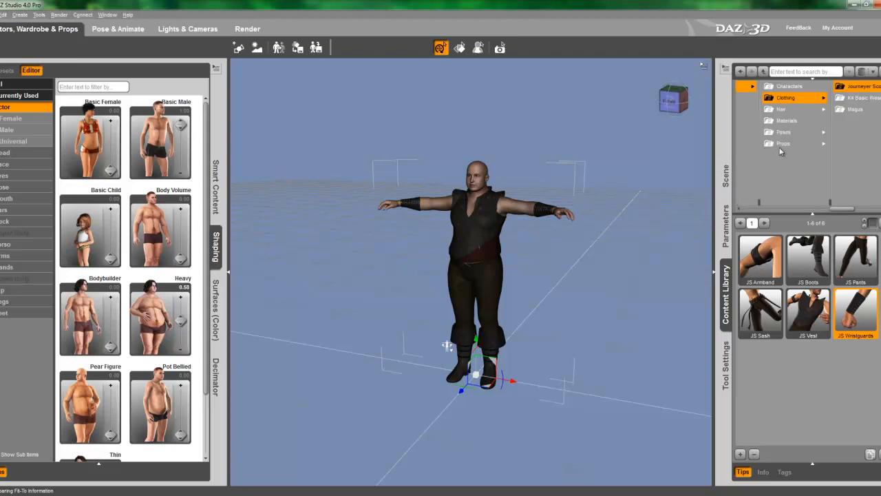
pyautogui.click(781, 108)
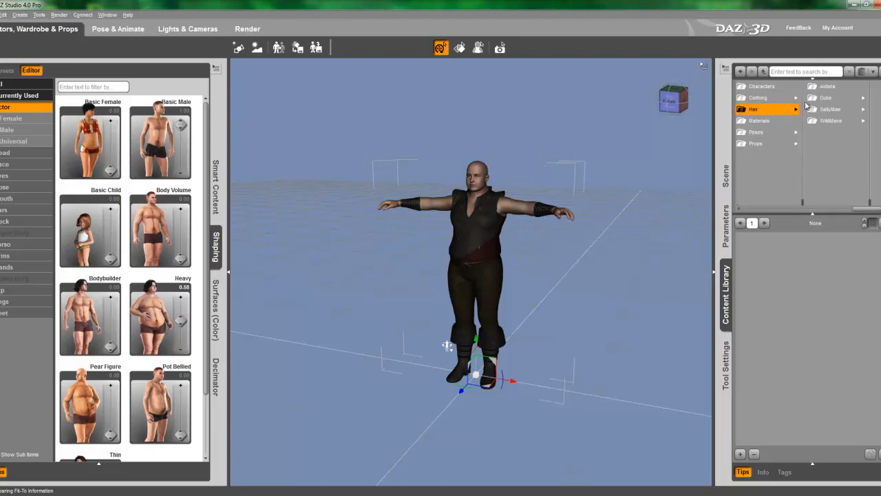
pyautogui.click(828, 121)
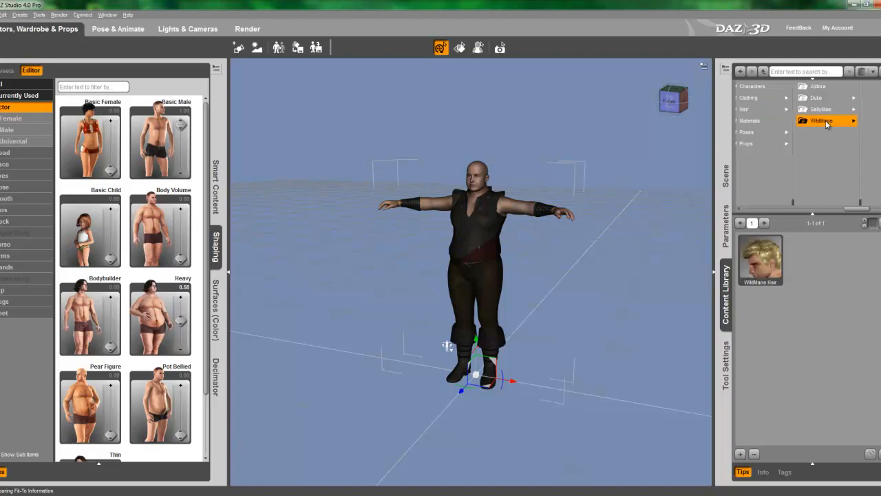
pyautogui.doubleClick(766, 258)
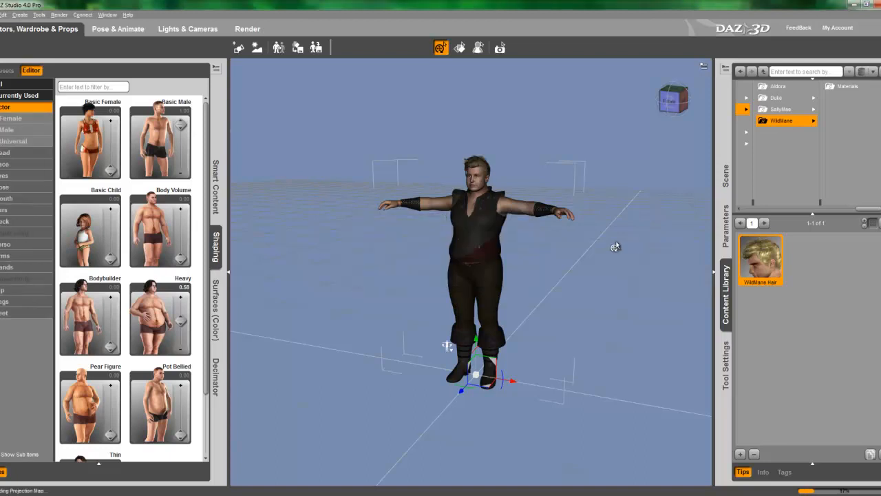
pyautogui.scroll(5, 520, 260)
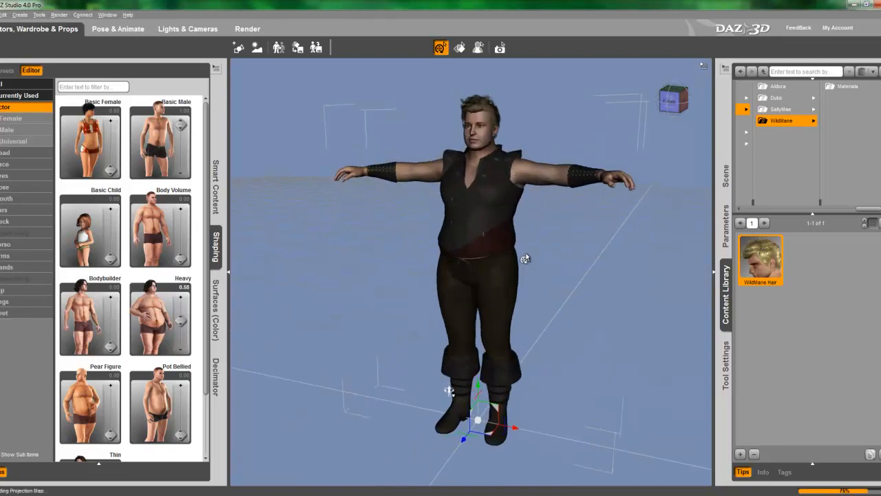
pyautogui.scroll(2, 525, 259)
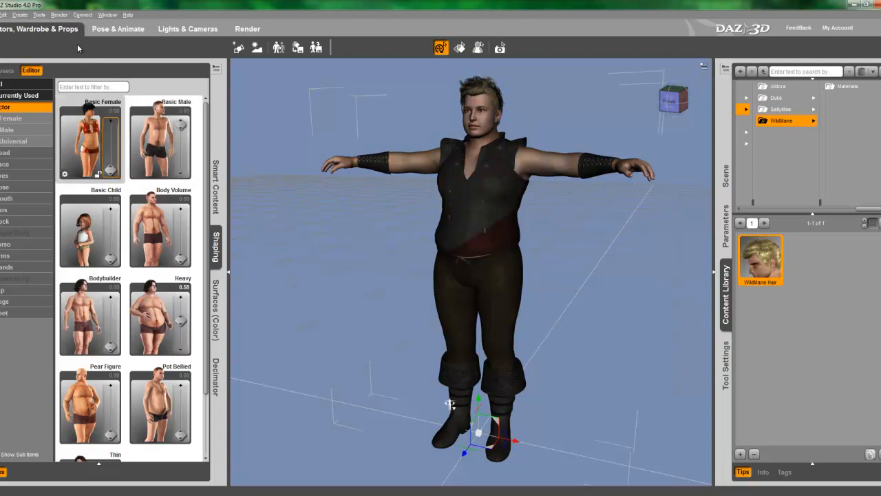
# Step: Bring up the Decimator and select every scene item from Genesis through WildMane Hair
pyautogui.click(215, 376)
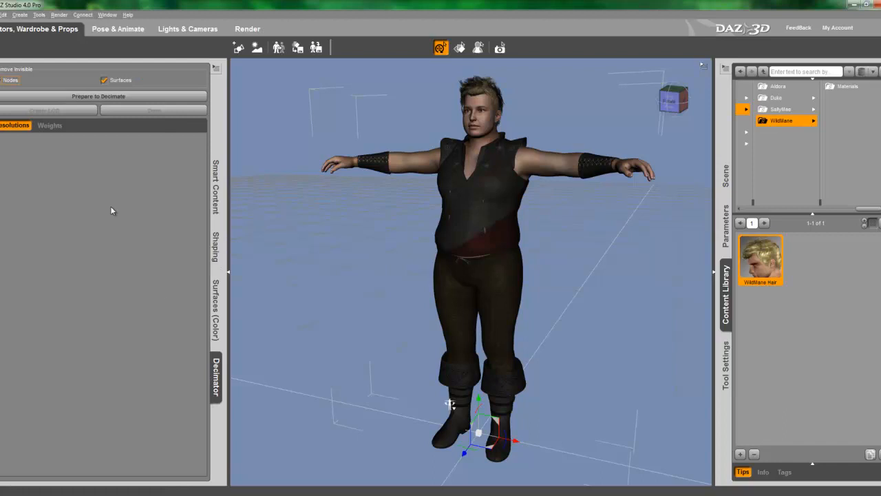
pyautogui.click(107, 15)
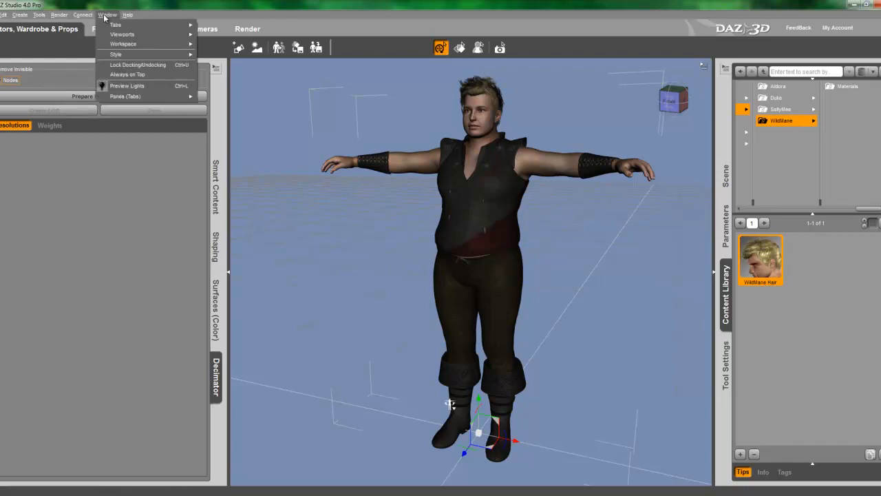
pyautogui.moveTo(105, 24)
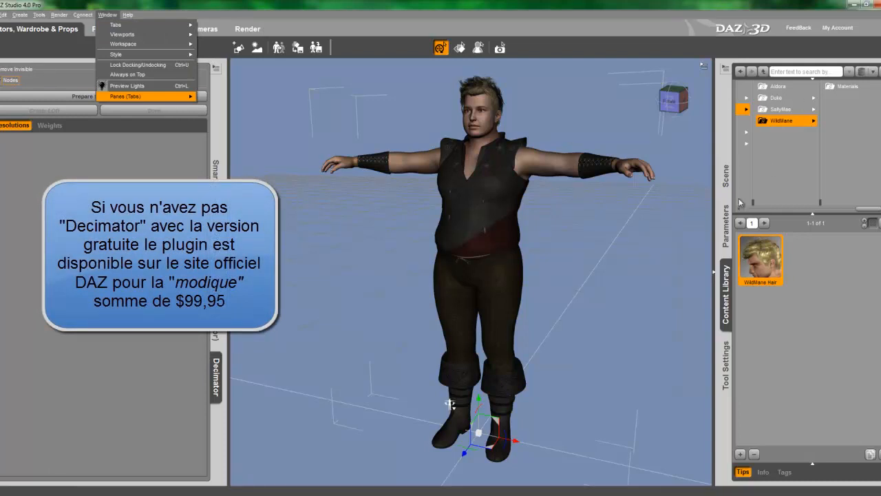
pyautogui.click(726, 178)
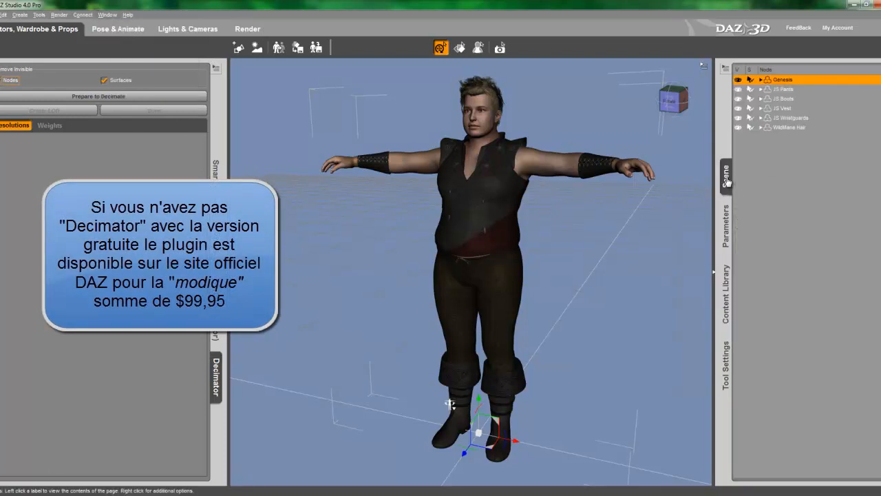
pyautogui.doubleClick(783, 80)
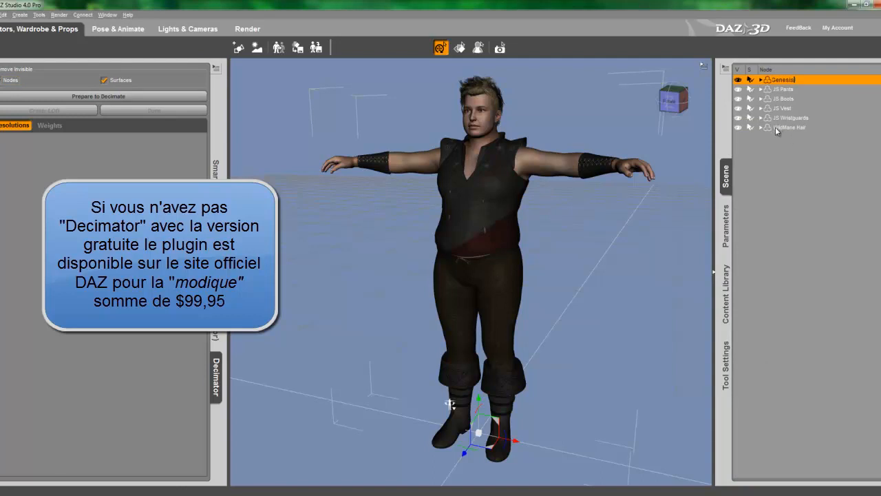
pyautogui.keyDown('shift'); pyautogui.click(775, 127); pyautogui.keyUp('shift')
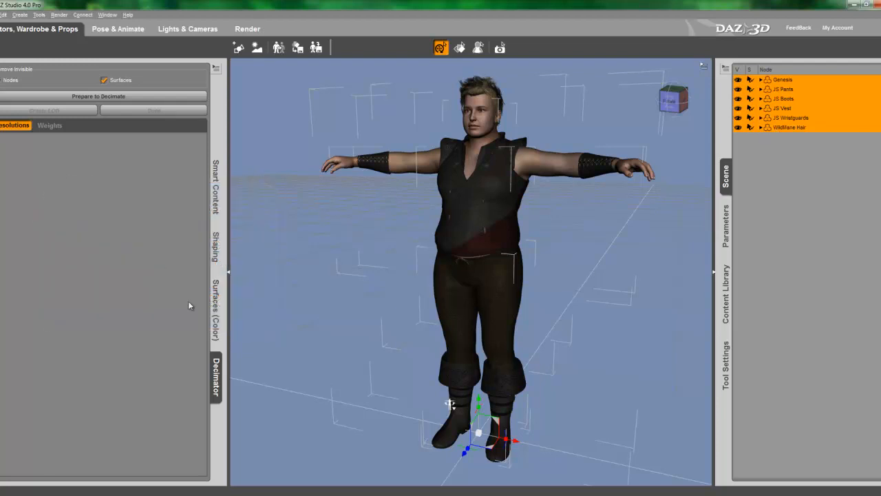
# Step: Dock the Decimator in its own expanded pane group and prepare the selected items for decimation
pyautogui.moveTo(216, 390); pyautogui.dragTo(358, 355)
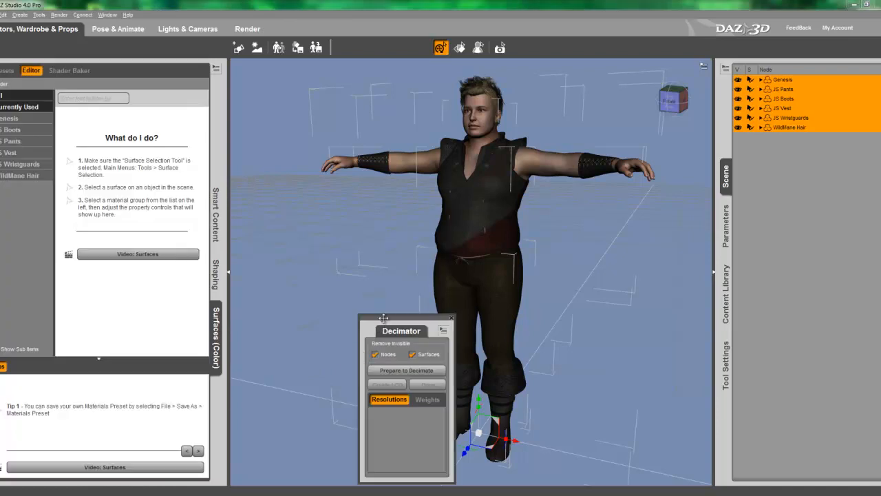
pyautogui.moveTo(363, 317); pyautogui.dragTo(34, 66)
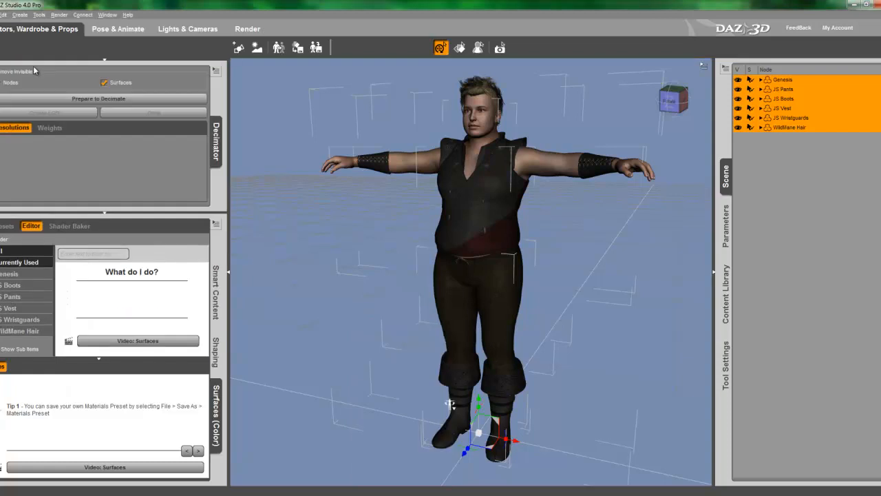
pyautogui.click(104, 213)
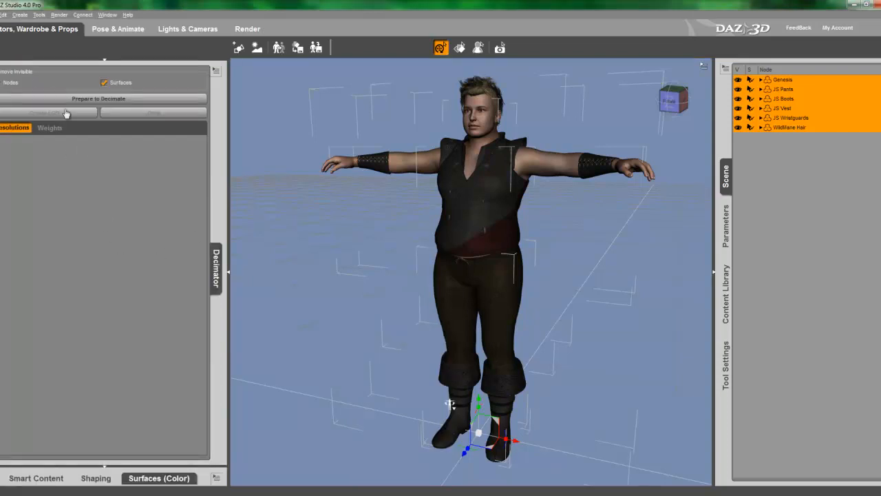
pyautogui.click(70, 101)
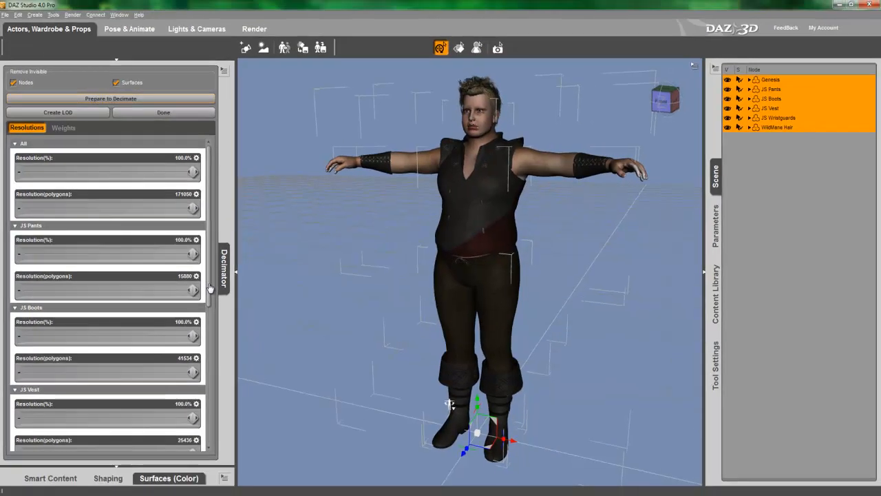
# Step: Reduce the JS Pants resolution to about 2412 polygons (15.2%), checking the mesh from behind for holes
pyautogui.moveTo(326, 356); pyautogui.dragTo(326, 374)
pyautogui.moveTo(209, 300); pyautogui.dragTo(207, 287)
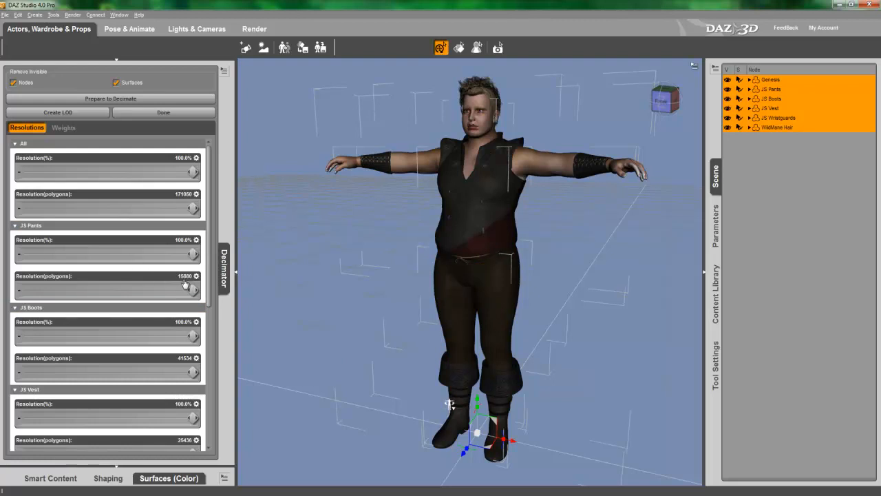
pyautogui.moveTo(193, 290); pyautogui.dragTo(68, 291)
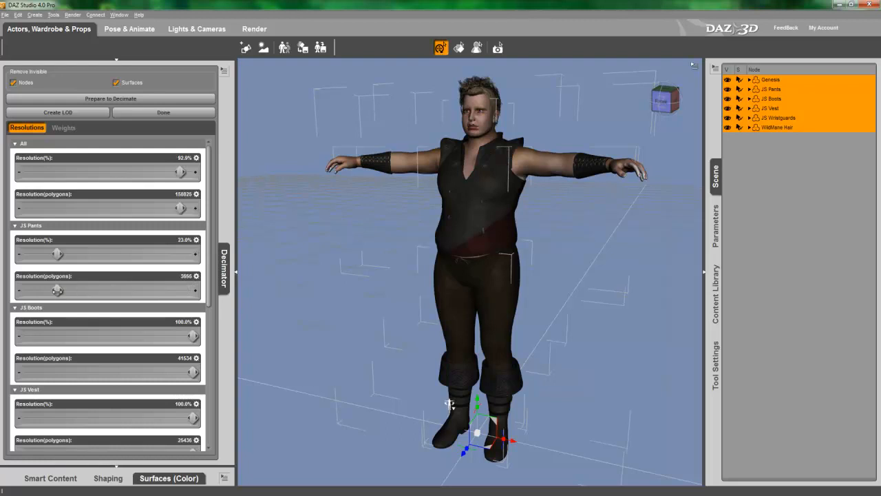
pyautogui.moveTo(57, 289); pyautogui.dragTo(36, 290)
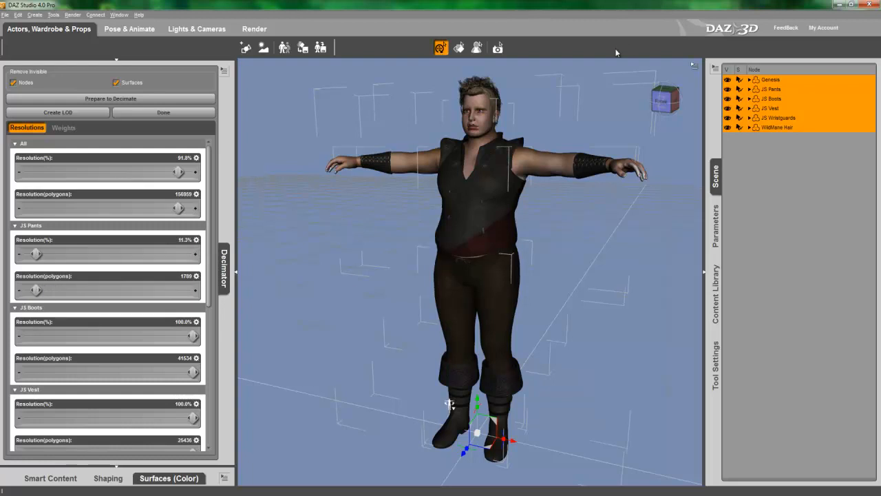
pyautogui.click(671, 104)
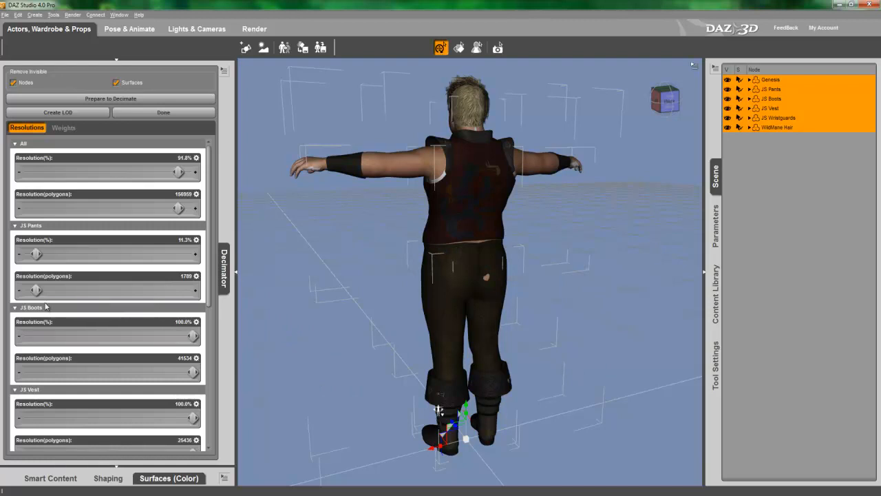
pyautogui.moveTo(38, 290); pyautogui.dragTo(41, 290)
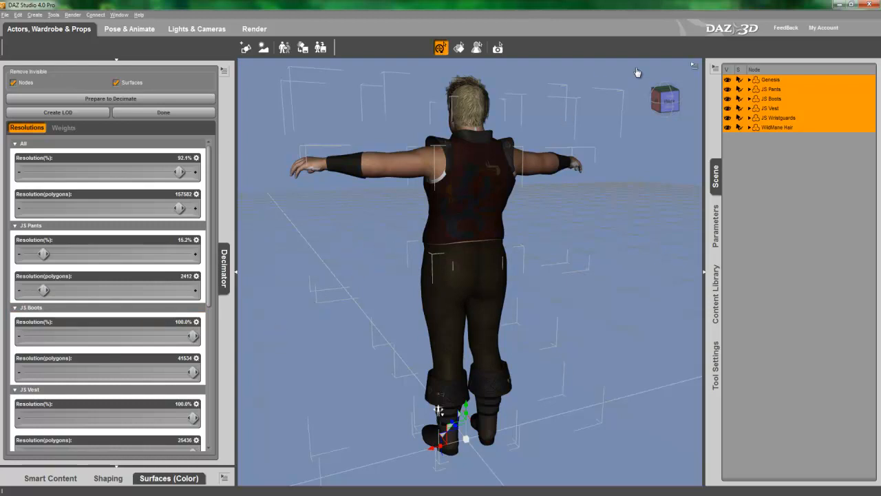
# Step: Reduce the JS Boots to about 2596 polygons (6.3%) and the JS Vest to about 5585 polygons (22.0%)
pyautogui.click(665, 100)
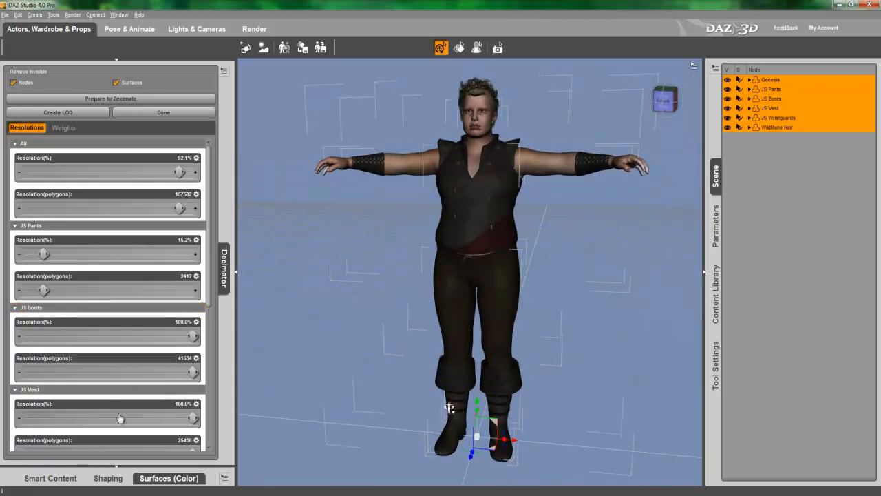
pyautogui.moveTo(193, 372); pyautogui.dragTo(29, 372)
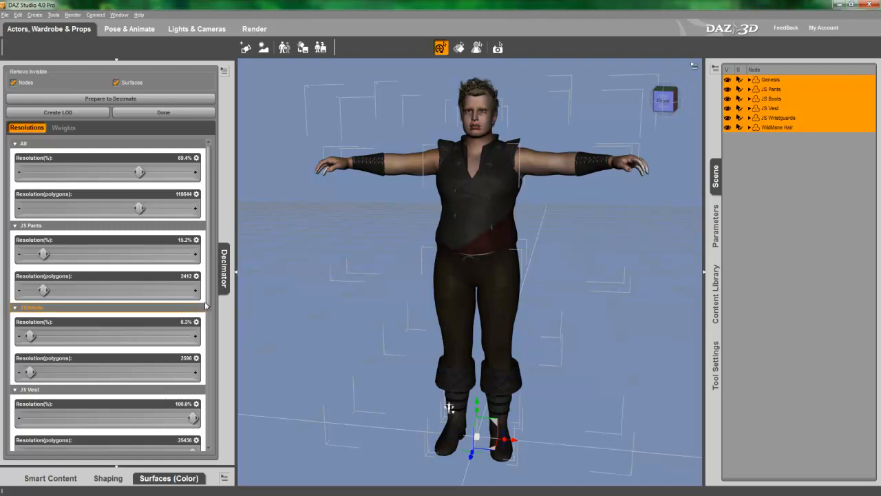
pyautogui.scroll(-3, 211, 275)
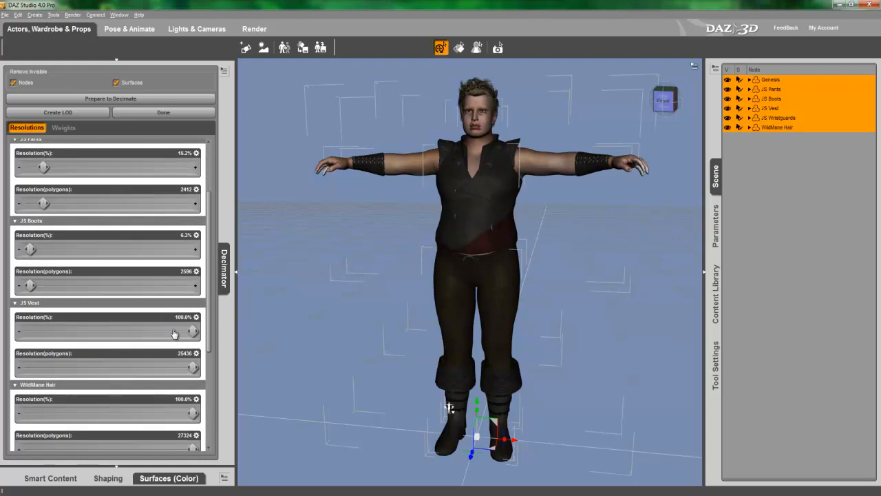
pyautogui.moveTo(193, 367); pyautogui.dragTo(55, 367)
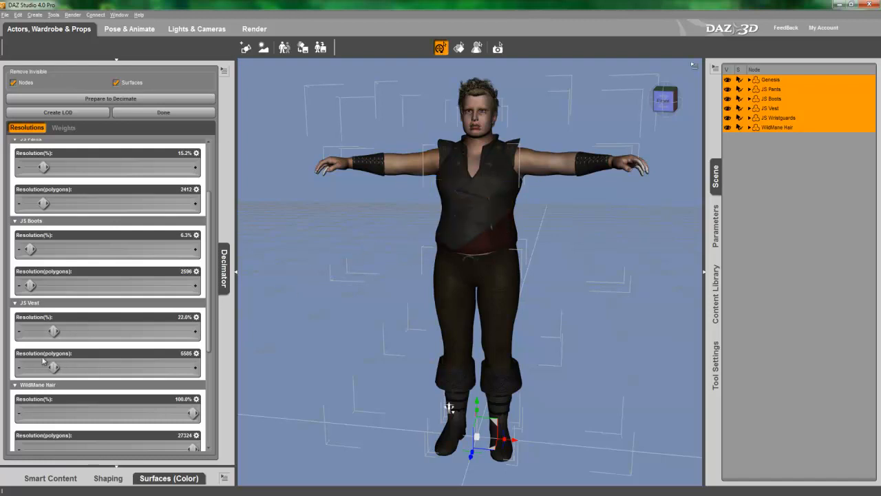
# Step: Reduce the JS Vest to about 2562 polygons (10.1%) and the WildMane Hair to about 3488 polygons (12.8%)
pyautogui.moveTo(55, 367); pyautogui.dragTo(31, 367)
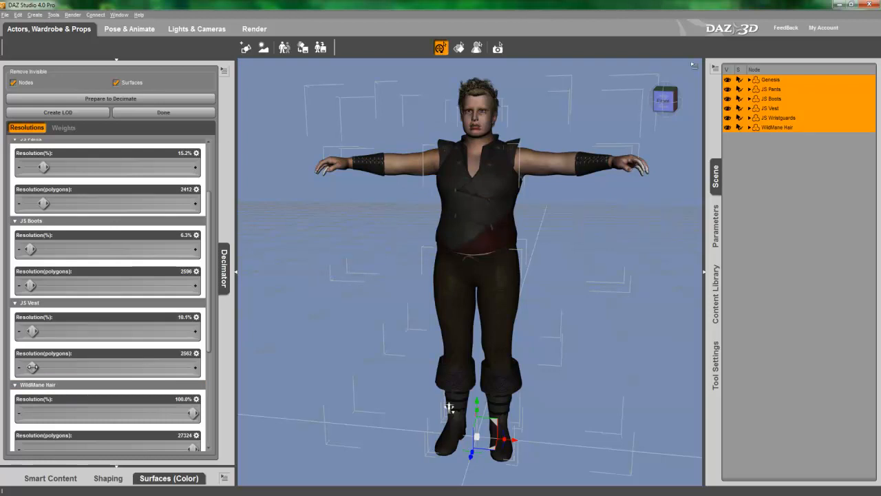
pyautogui.moveTo(449, 408); pyautogui.dragTo(447, 374)
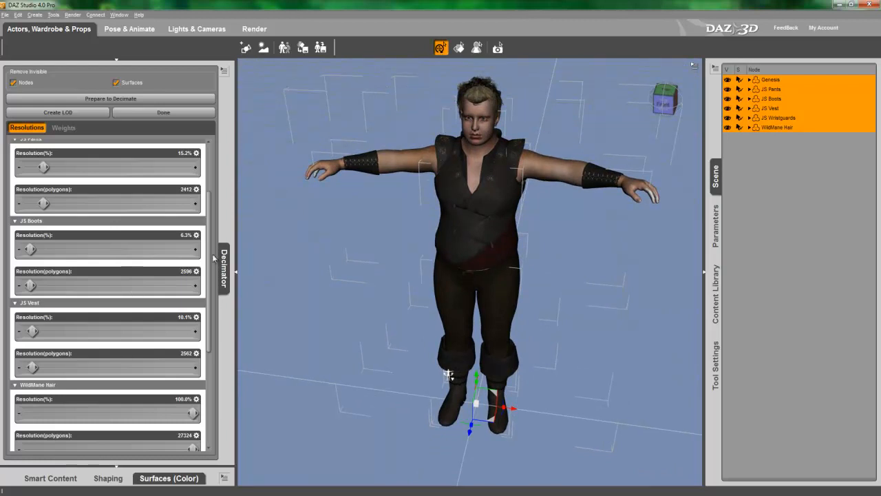
pyautogui.moveTo(211, 262); pyautogui.dragTo(211, 325)
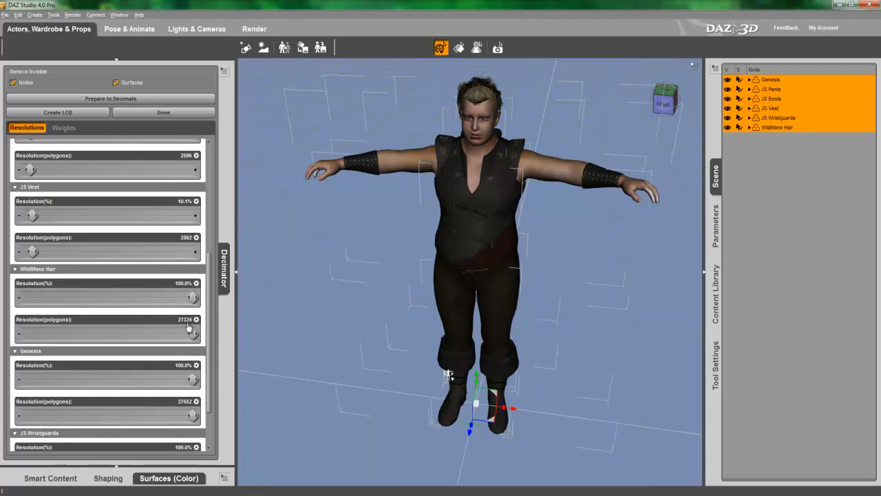
pyautogui.moveTo(191, 334); pyautogui.dragTo(42, 333)
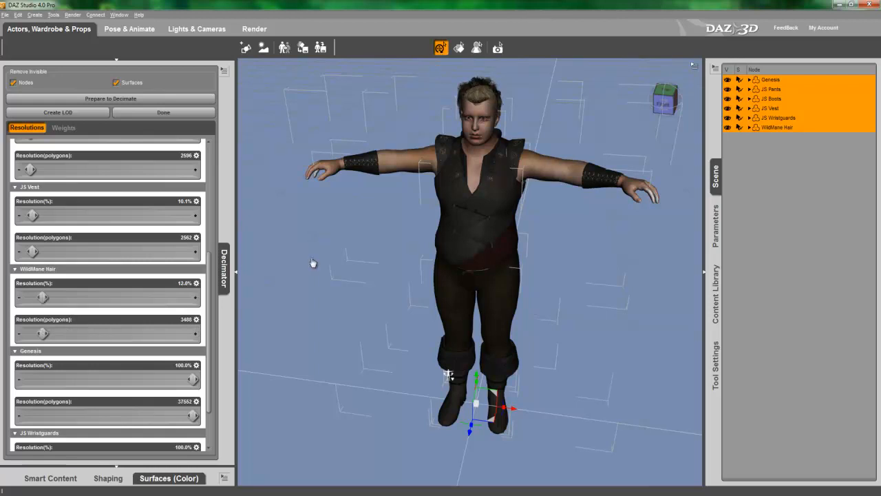
pyautogui.moveTo(669, 106); pyautogui.dragTo(627, 112)
pyautogui.moveTo(449, 379); pyautogui.dragTo(449, 405)
pyautogui.moveTo(665, 102); pyautogui.dragTo(668, 107)
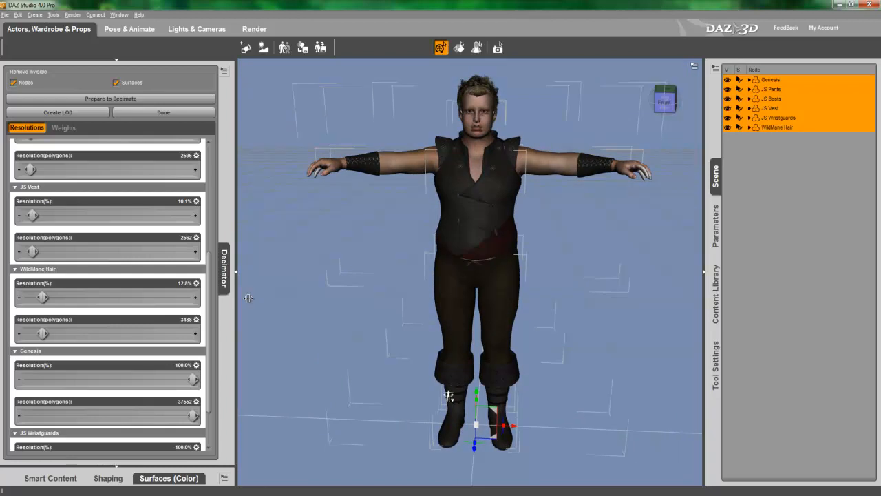
# Step: Reduce the JS Wristguards to about 2040 polygons (8.7%) and check the combined resolution of all items
pyautogui.moveTo(209, 314); pyautogui.dragTo(200, 361)
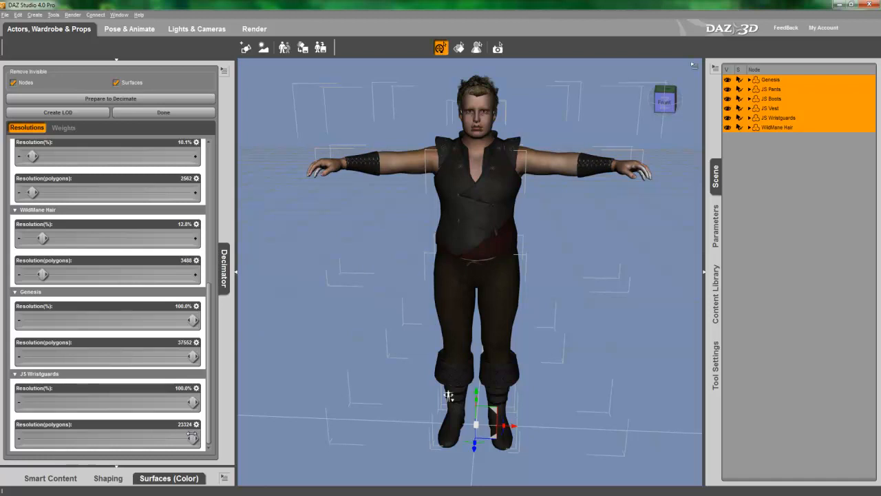
pyautogui.moveTo(191, 438); pyautogui.dragTo(33, 438)
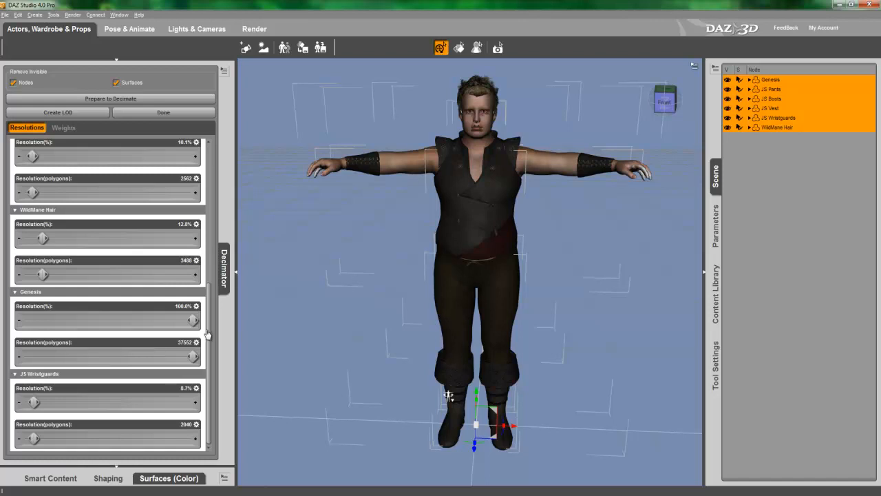
pyautogui.moveTo(208, 334); pyautogui.dragTo(212, 176)
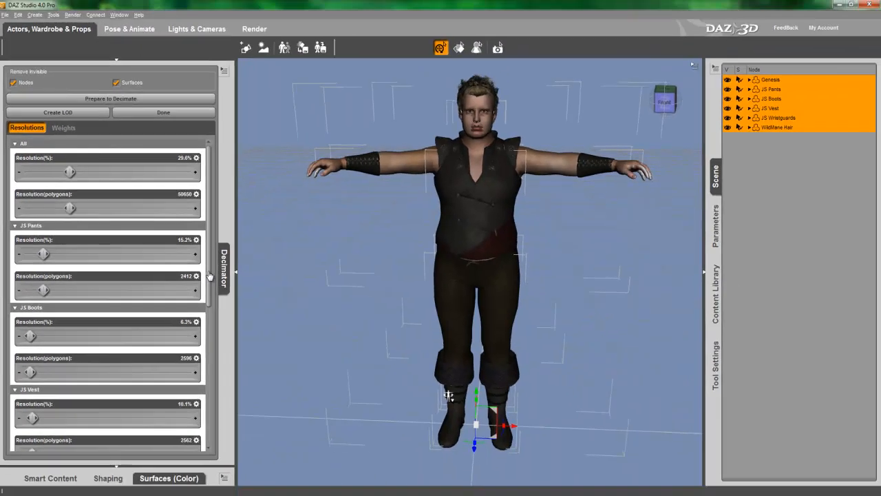
# Step: Reduce the Genesis figure's resolution until the combined total for all items is about 28760 polygons (16.8%)
pyautogui.scroll(-3, 207, 310)
pyautogui.moveTo(208, 308); pyautogui.dragTo(106, 412)
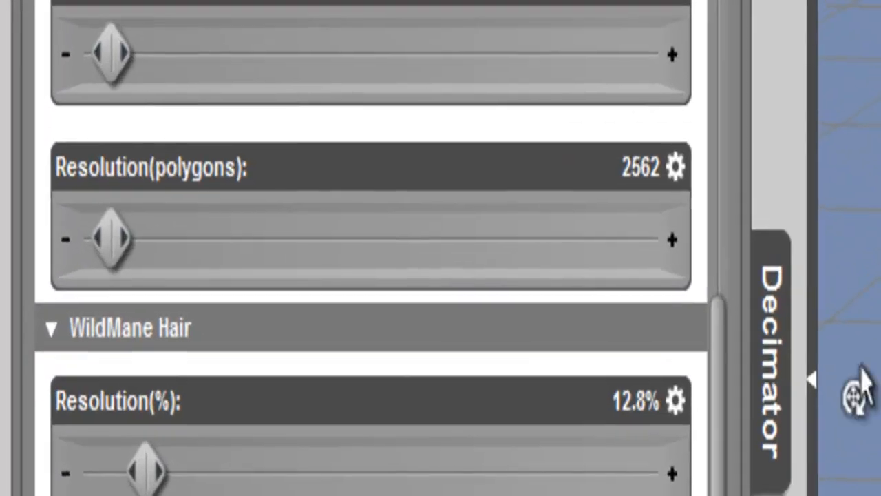
pyautogui.moveTo(723, 493); pyautogui.dragTo(726, 4)
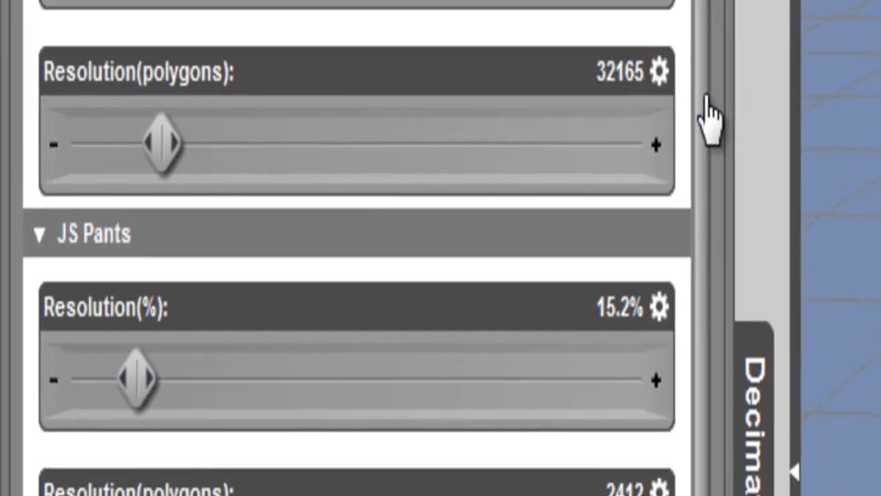
pyautogui.moveTo(726, 8); pyautogui.dragTo(725, 365)
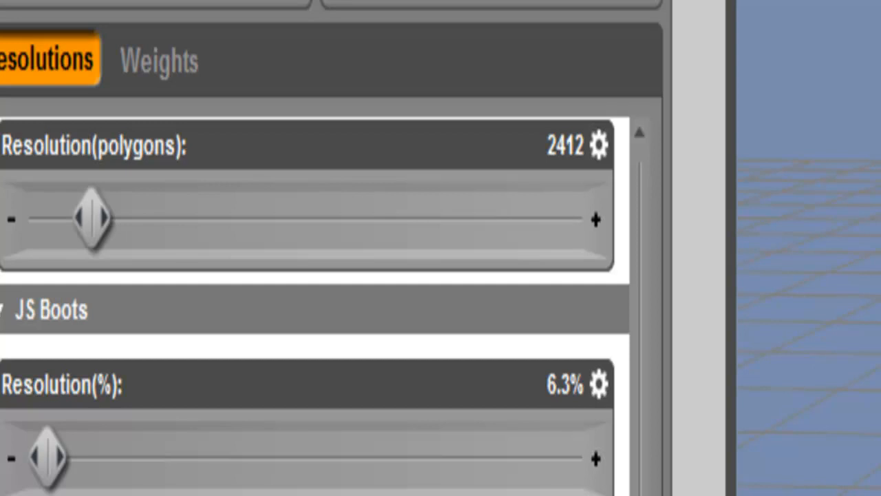
pyautogui.scroll(-5, 314, 306)
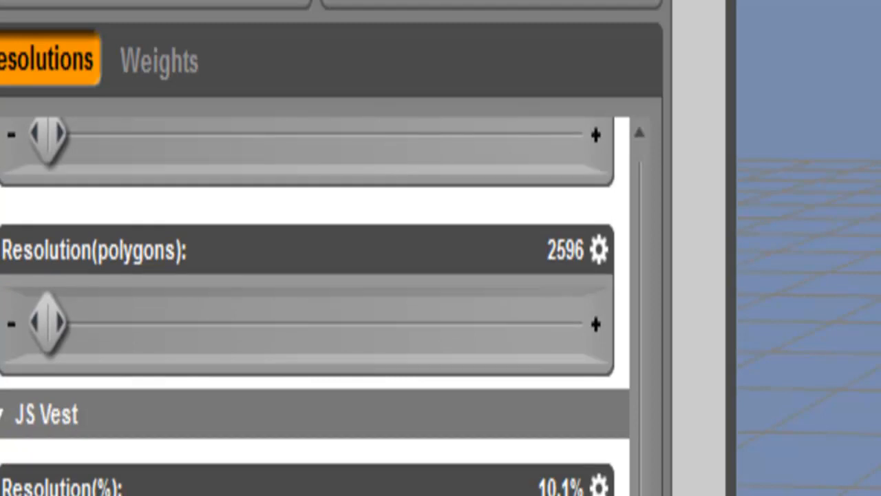
pyautogui.moveTo(640, 495); pyautogui.dragTo(638, 86)
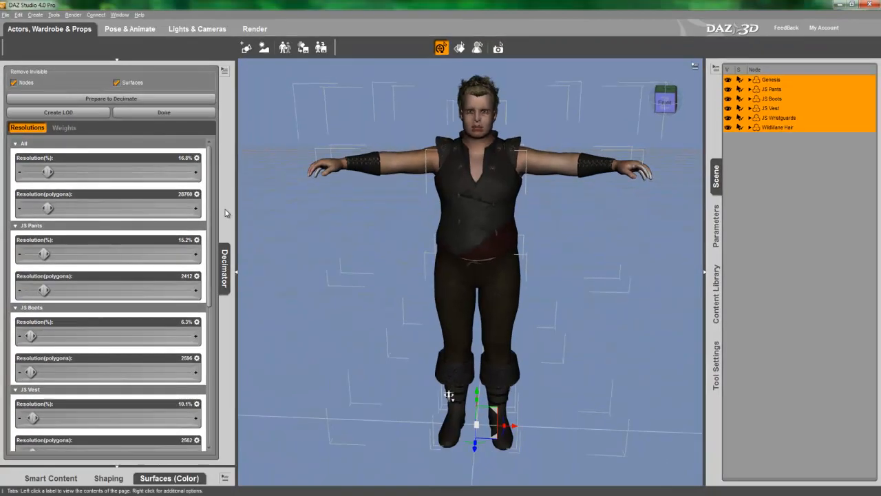
# Step: Export the scene as Autodesk FBX over the existing Fats file, using FBX 2012 Binary with embedded textures and clothing merged into the figure skeleton
pyautogui.click(6, 15)
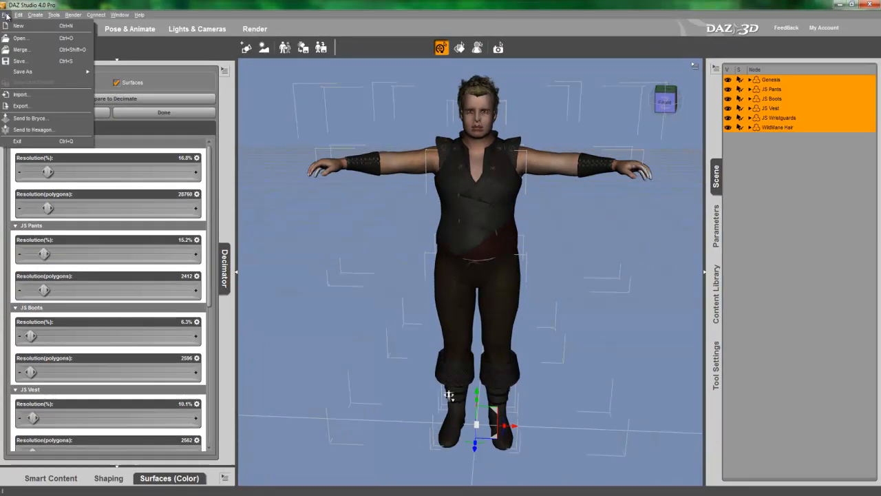
pyautogui.click(21, 106)
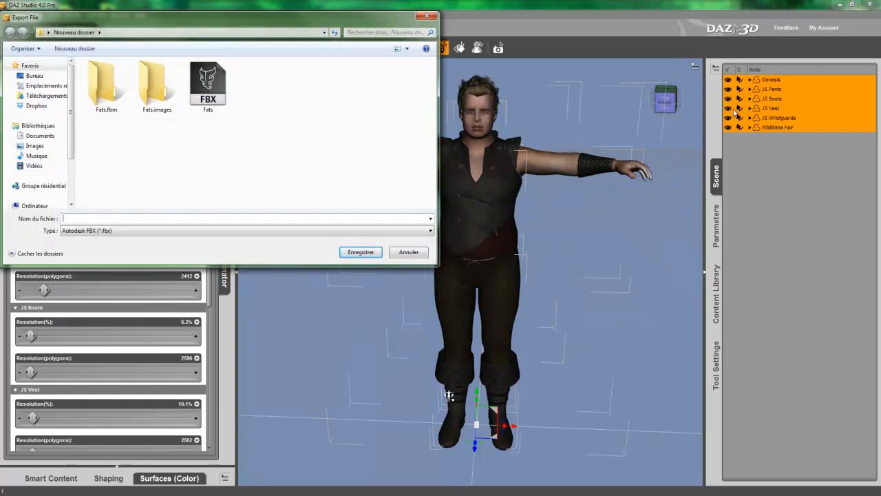
pyautogui.click(208, 84)
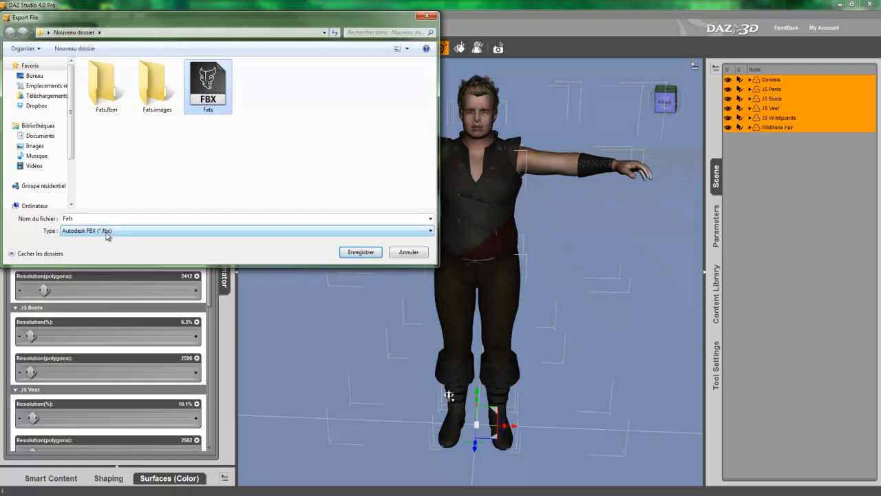
pyautogui.click(428, 232)
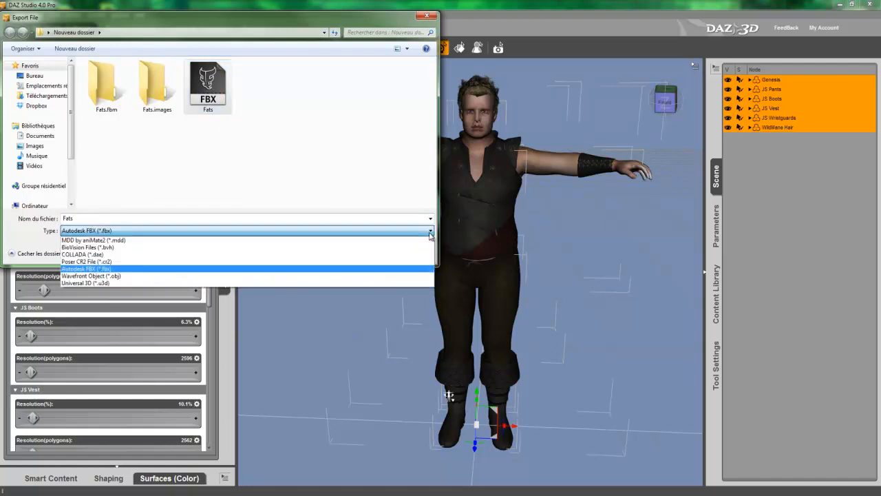
pyautogui.click(430, 235)
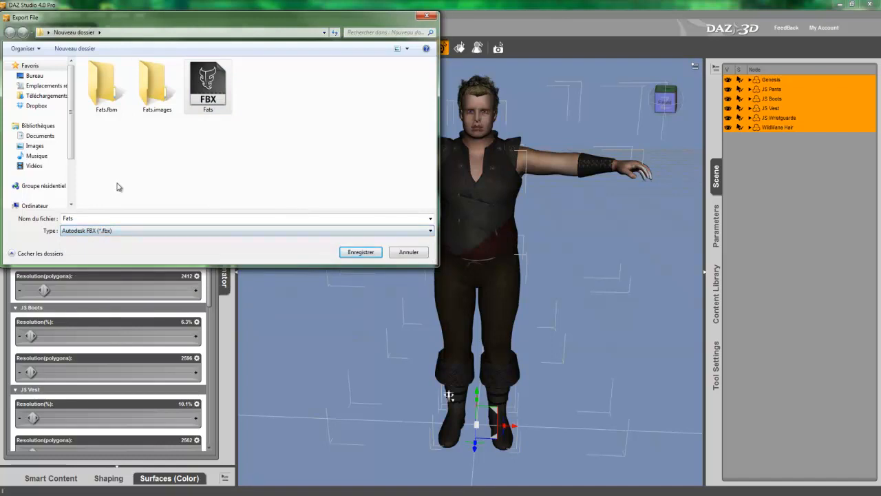
pyautogui.click(361, 252)
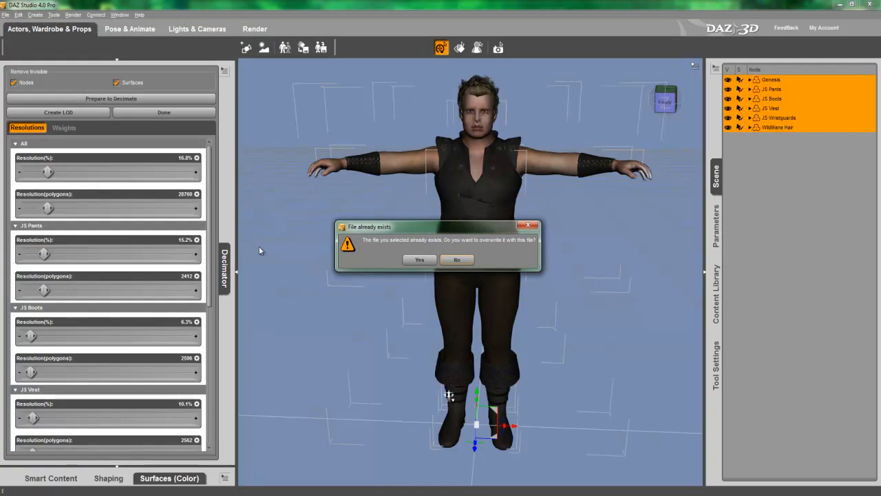
pyautogui.click(411, 260)
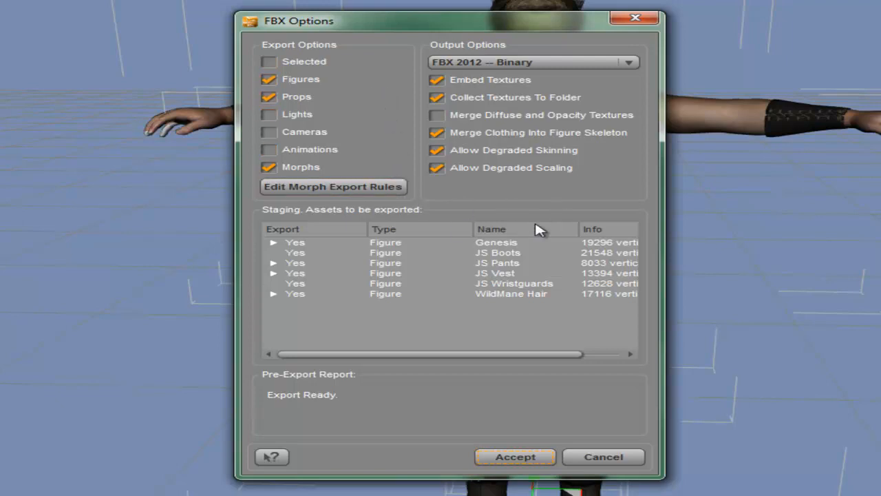
pyautogui.click(515, 470)
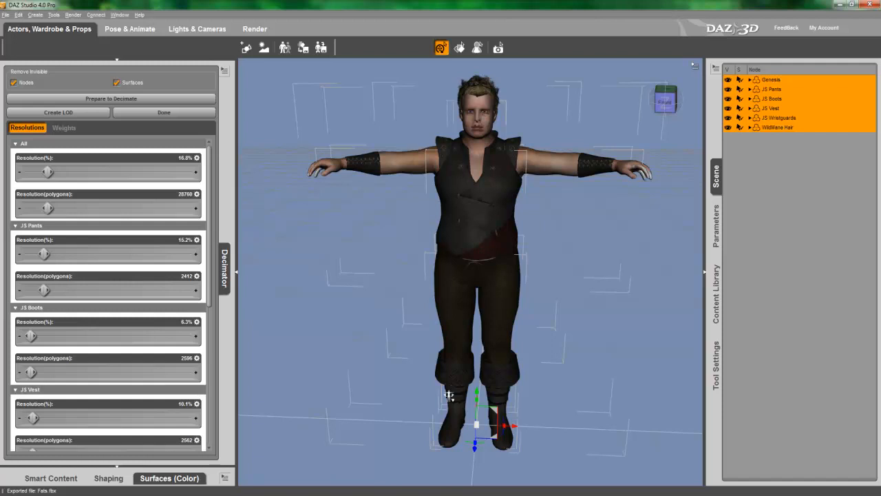
# Step: Switch to iClone 3DXchange5 and import the Fats FBX file with animation at 12 samples per second and curve smoothing
pyautogui.click(475, 455)
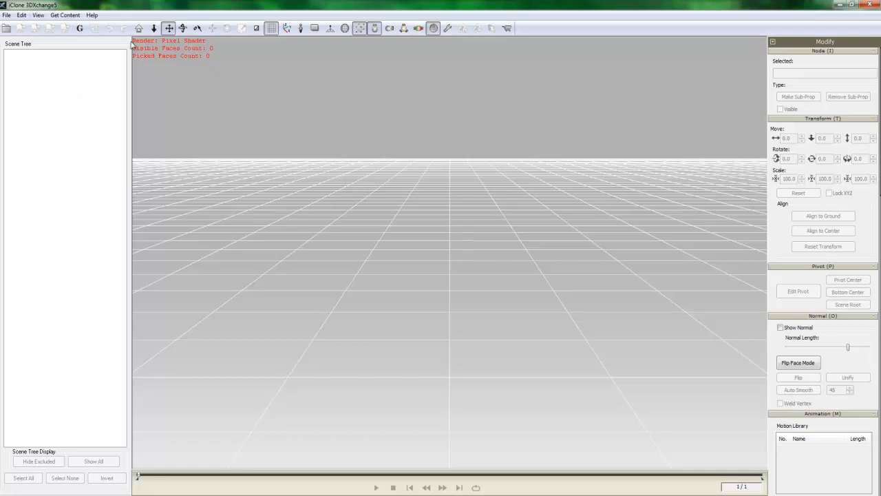
pyautogui.click(6, 28)
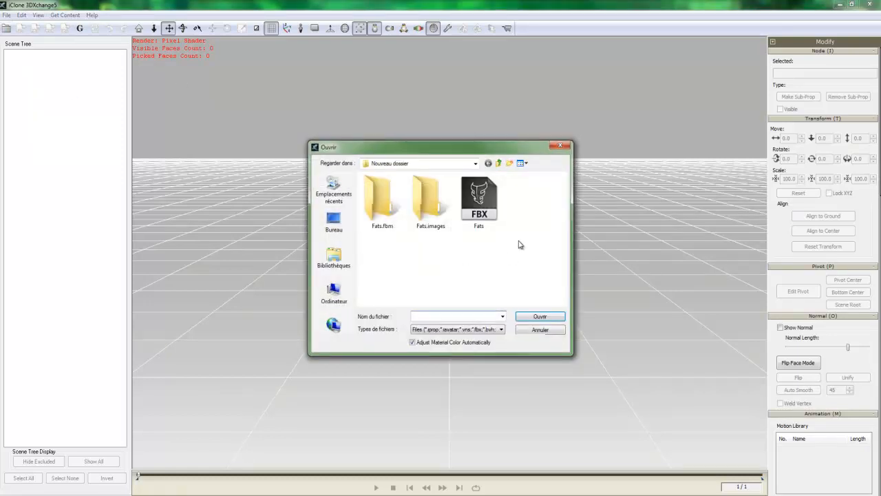
pyautogui.click(480, 201)
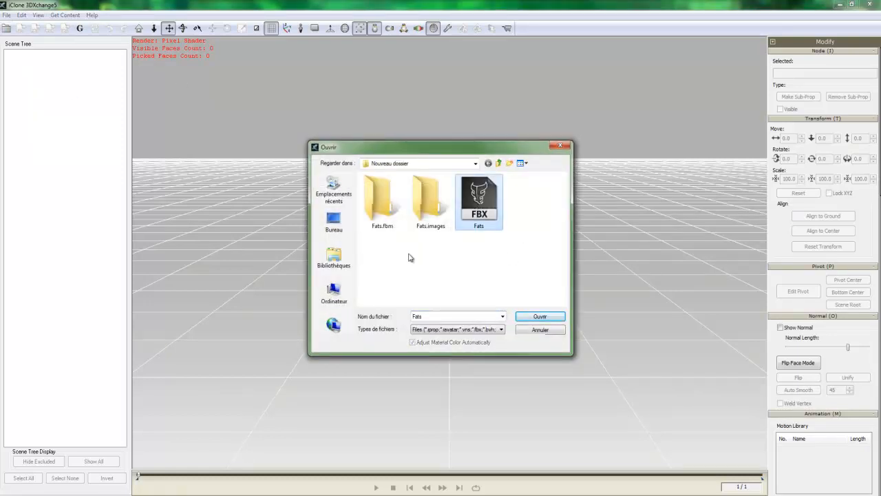
pyautogui.click(535, 317)
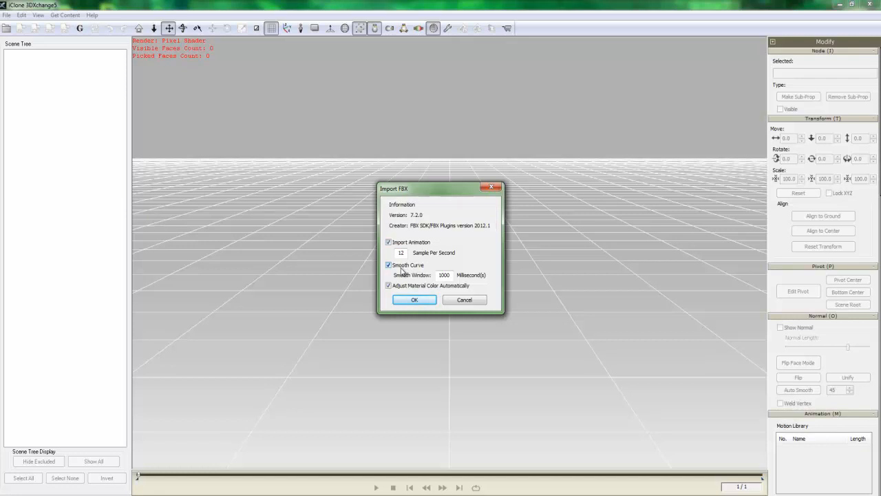
pyautogui.click(414, 301)
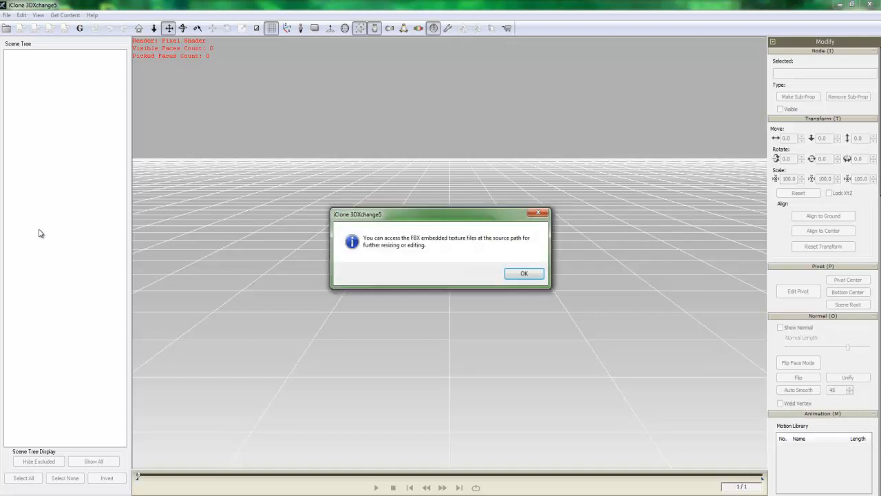
pyautogui.click(523, 273)
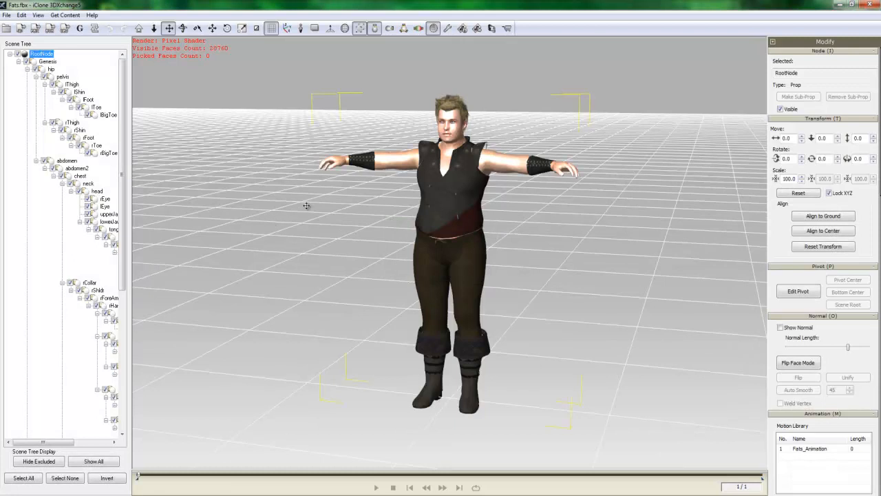
# Step: Check the imported character from the side, convert it to Non-Standard and apply the Daz4 Genesis bone-mapping preset
pyautogui.moveTo(395, 232); pyautogui.dragTo(94, 286, button='right')
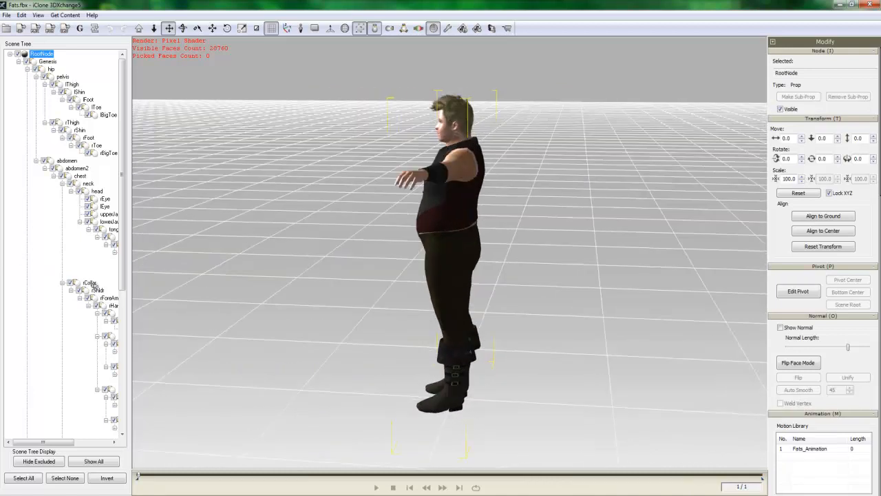
pyautogui.moveTo(245, 240); pyautogui.dragTo(639, 210, button='right')
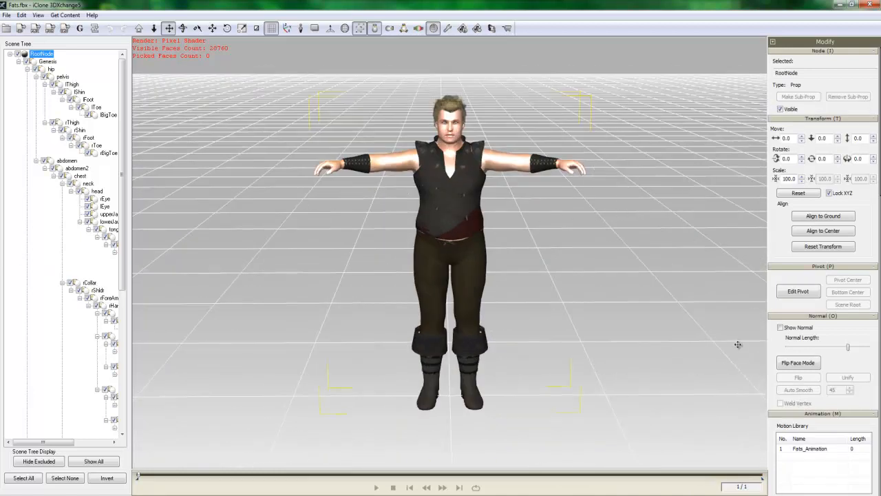
pyautogui.scroll(-10, 774, 381)
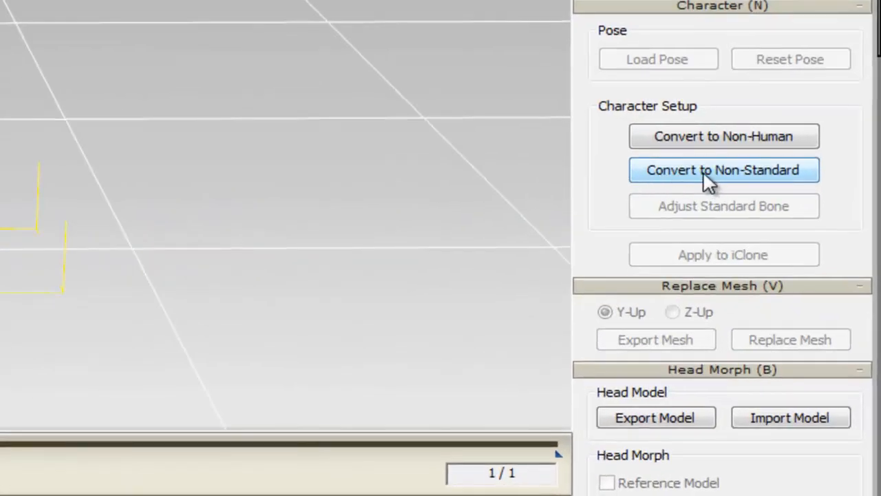
pyautogui.click(730, 170)
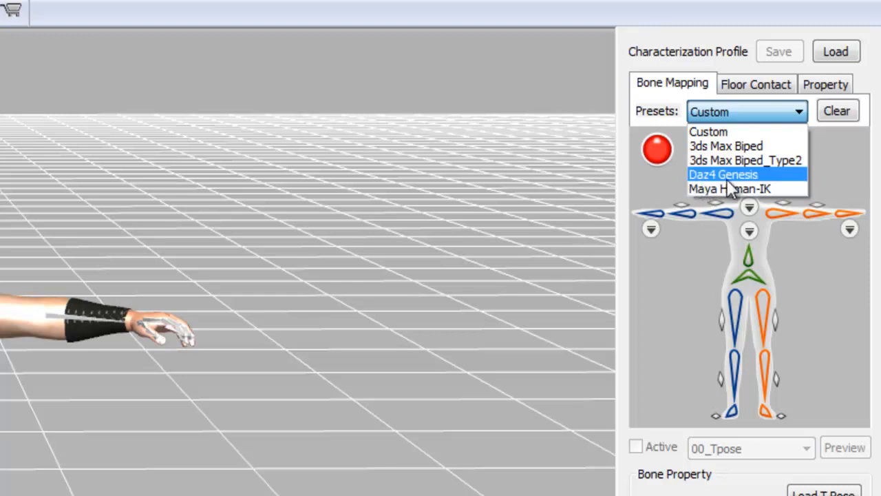
pyautogui.click(748, 176)
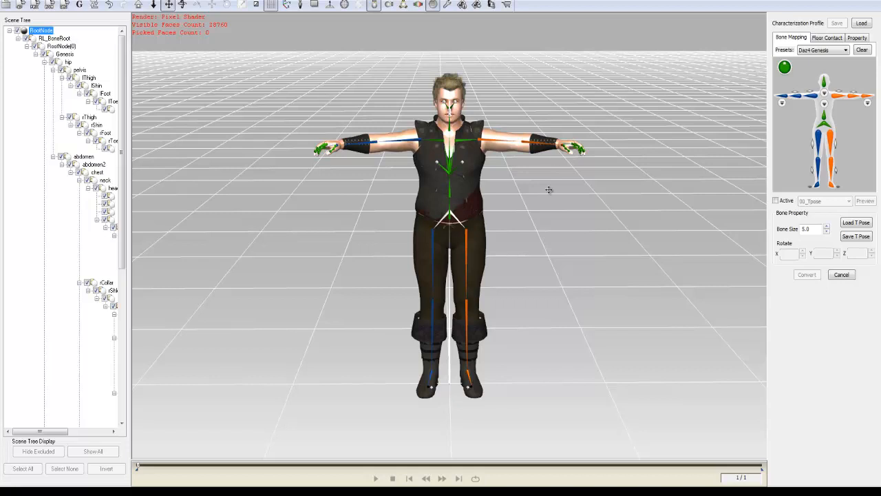
# Step: Review the characterization's hip and feet offset properties and activate the bone mapping with the 00_Tpose motion
pyautogui.click(857, 39)
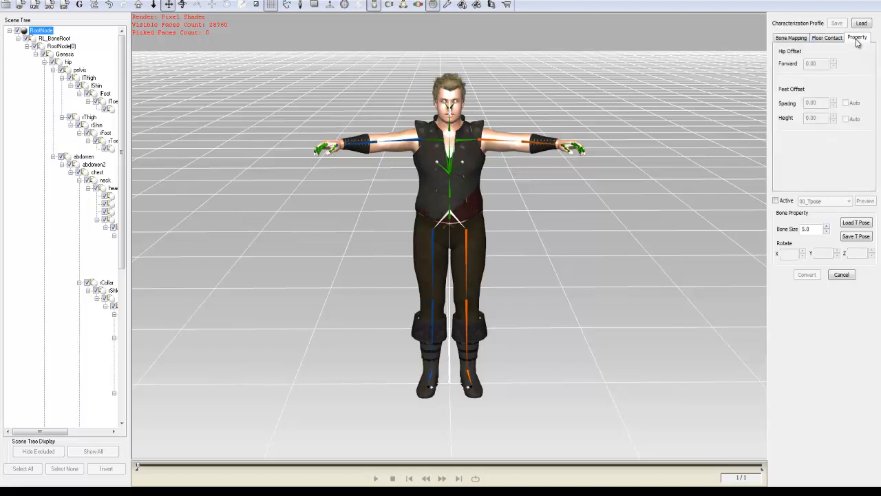
pyautogui.click(786, 39)
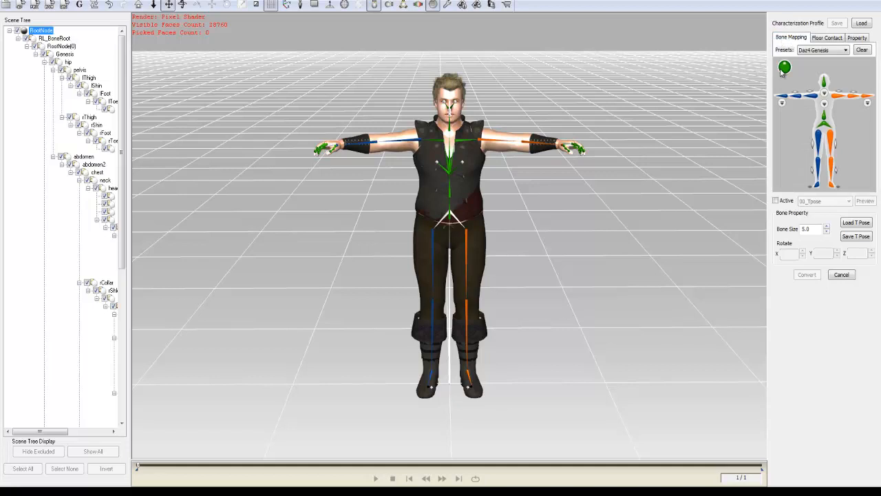
pyautogui.click(776, 202)
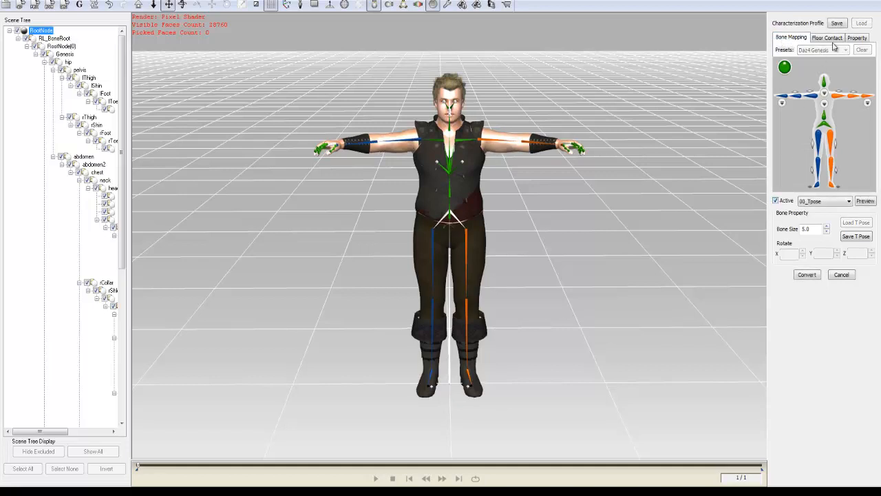
# Step: Review the hip and feet offset properties again and inspect the character's bone mapping from an angle
pyautogui.click(857, 40)
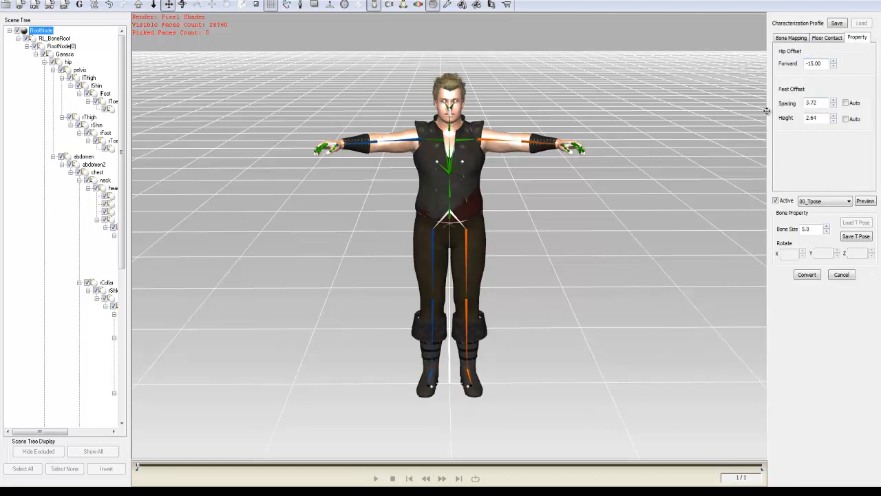
pyautogui.click(781, 41)
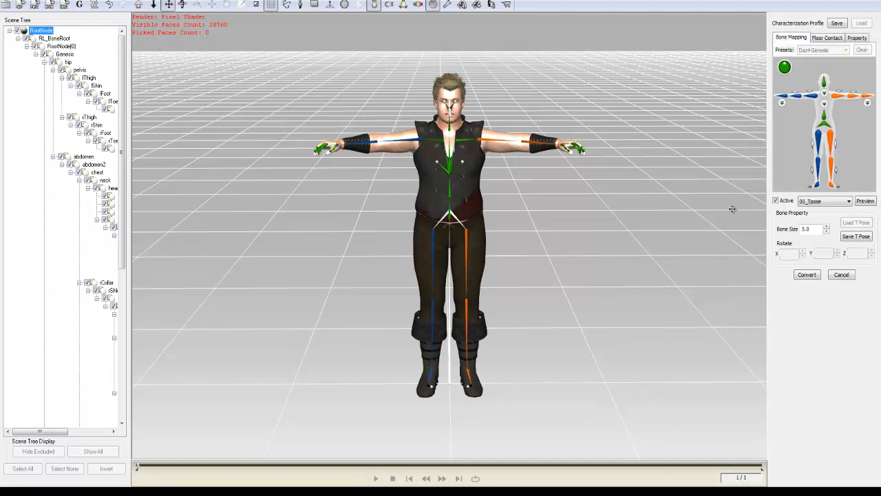
pyautogui.moveTo(688, 238); pyautogui.dragTo(459, 165, button='right')
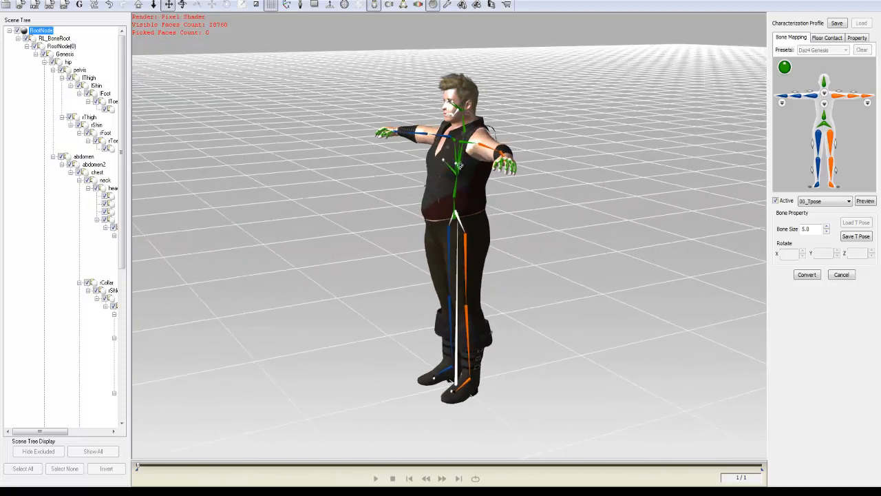
# Step: Preview the 01_Head Calibration motion on the character and check the resulting pose from the front
pyautogui.click(844, 200)
pyautogui.click(837, 200)
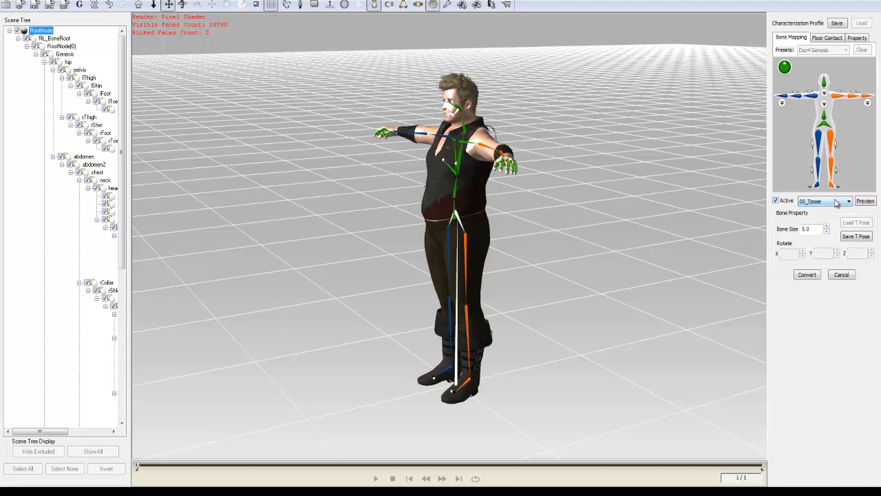
pyautogui.click(836, 201)
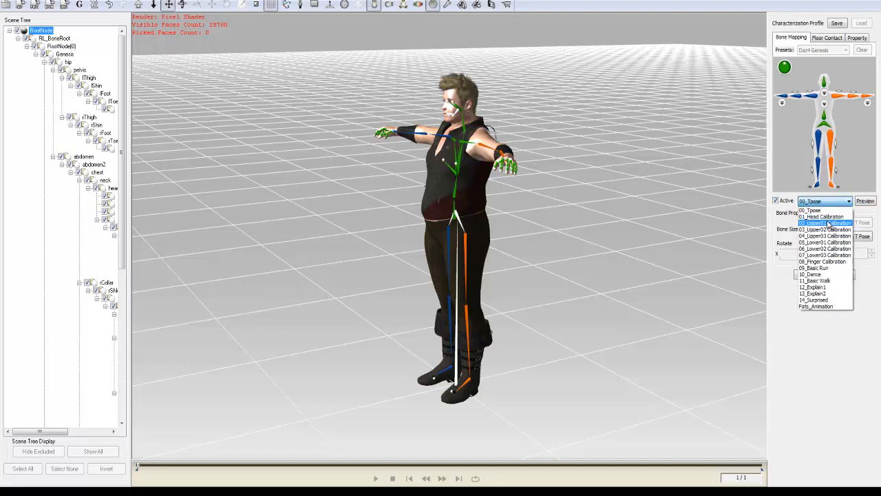
pyautogui.click(826, 216)
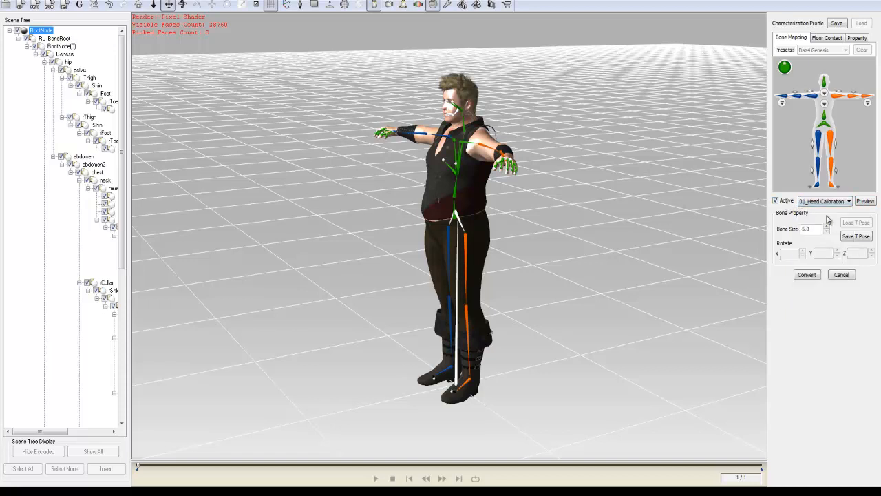
pyautogui.click(866, 201)
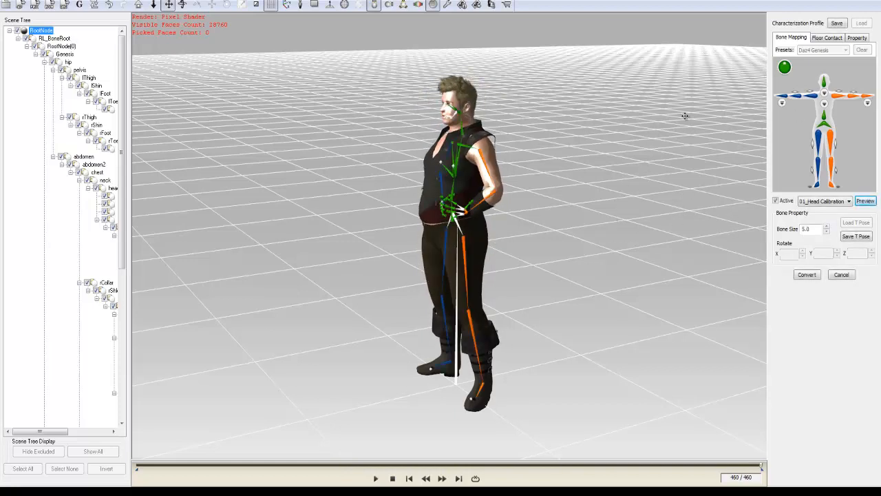
pyautogui.moveTo(546, 204); pyautogui.dragTo(732, 183, button='right')
pyautogui.moveTo(617, 246); pyautogui.dragTo(647, 235, button='right')
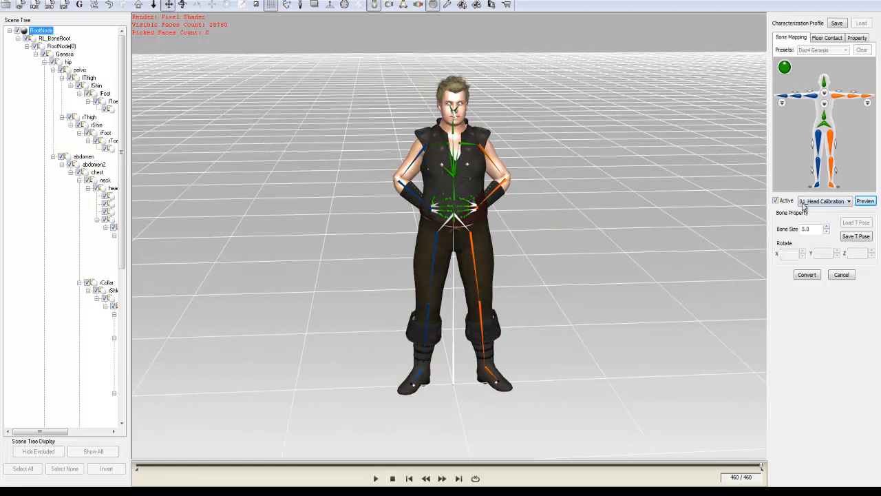
# Step: Preview the 00_Tpose motion, replay 01_Head Calibration for comparison and return the playback to the first frame
pyautogui.click(844, 204)
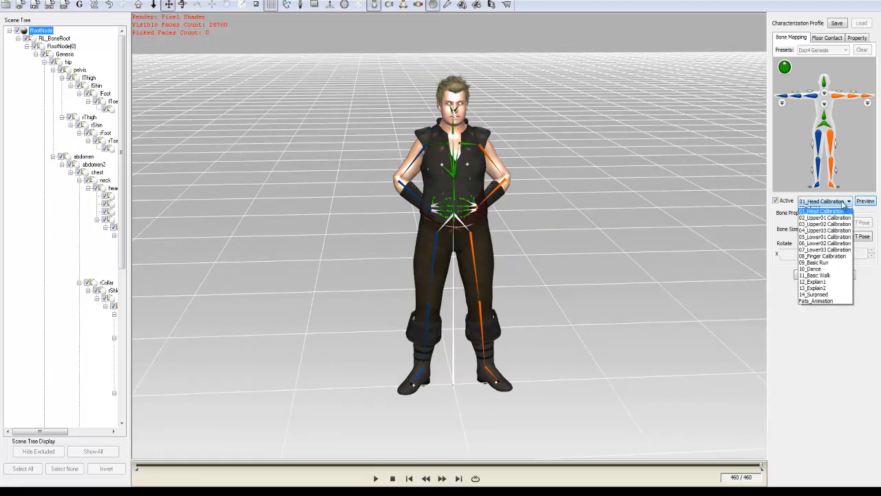
pyautogui.click(832, 210)
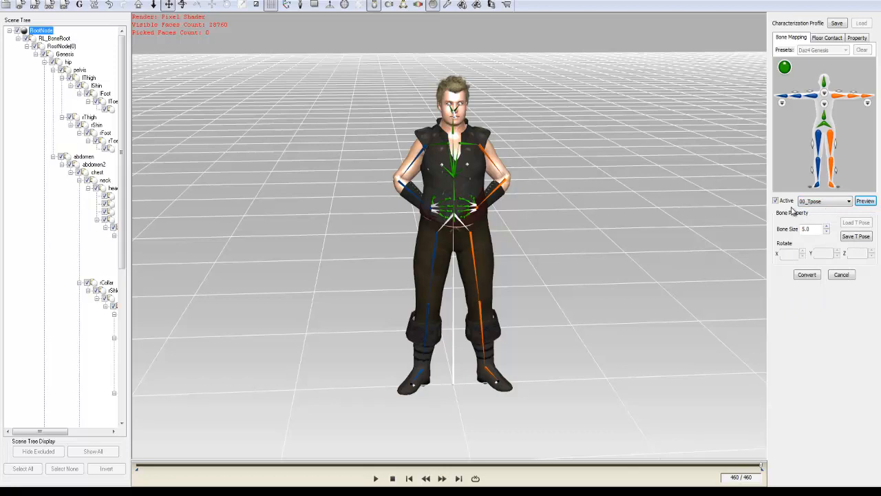
pyautogui.click(865, 201)
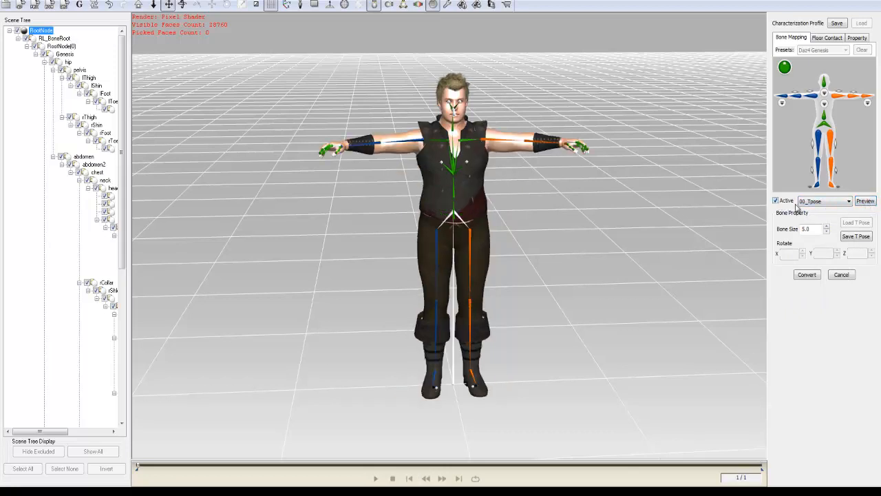
pyautogui.click(810, 203)
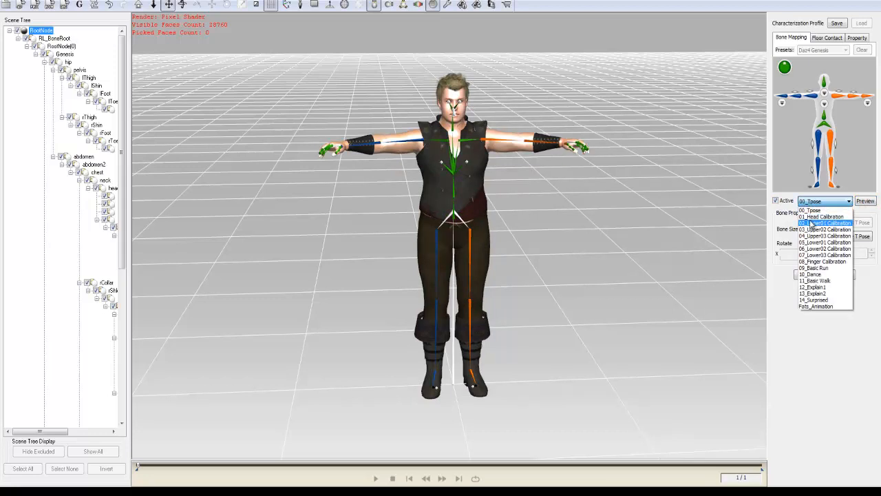
pyautogui.click(825, 216)
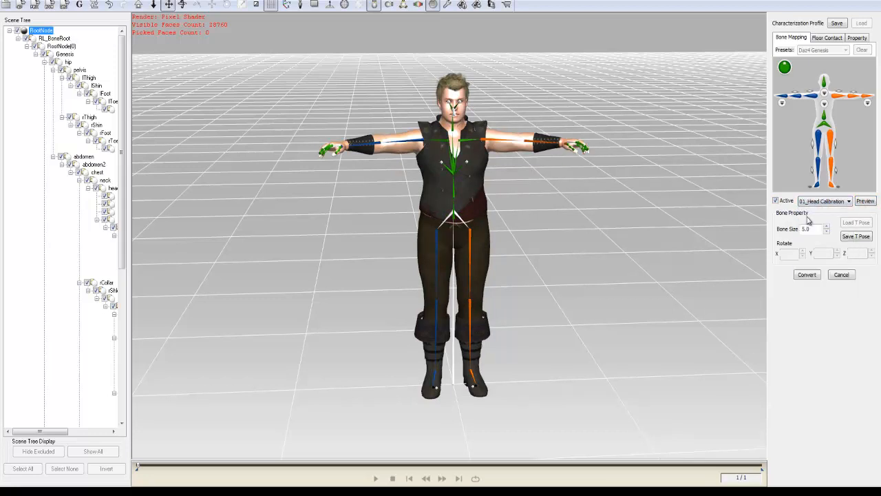
pyautogui.click(866, 201)
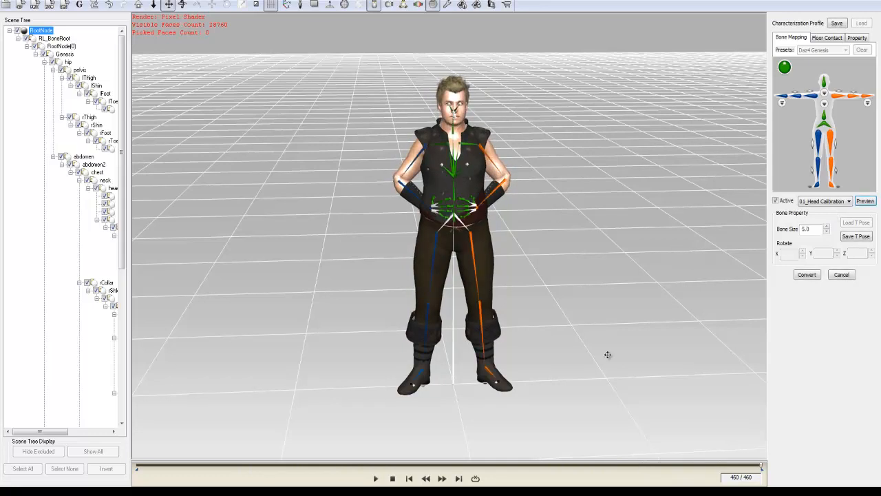
pyautogui.click(409, 478)
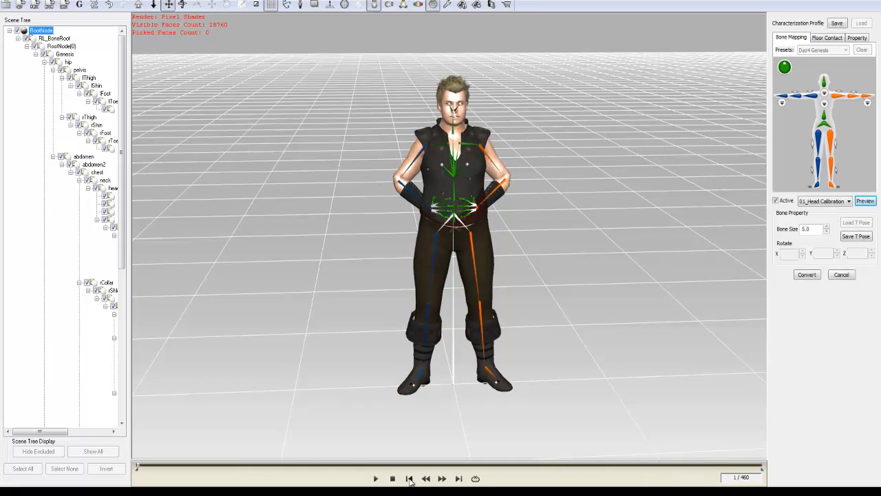
# Step: Deactivate the bone mapping and rotate the lShldr bone to X 338.5 and Y 15.0
pyautogui.click(777, 200)
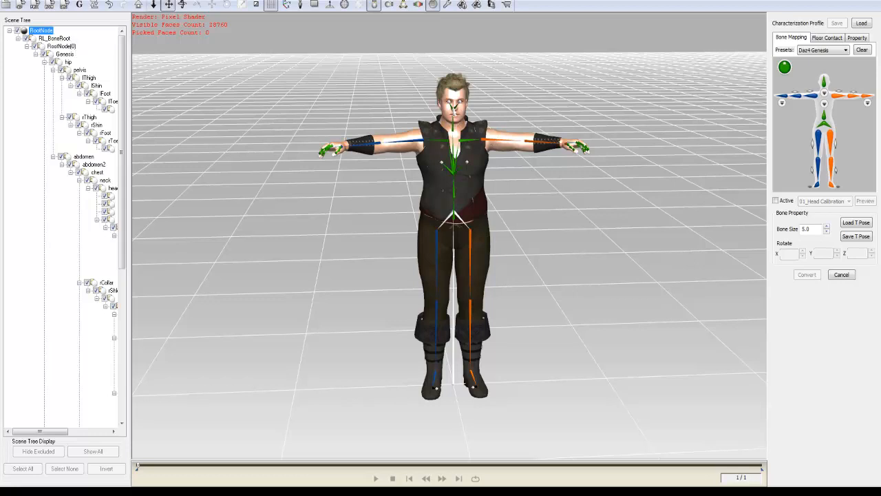
pyautogui.click(182, 4)
pyautogui.moveTo(678, 142); pyautogui.dragTo(678, 141, button='middle')
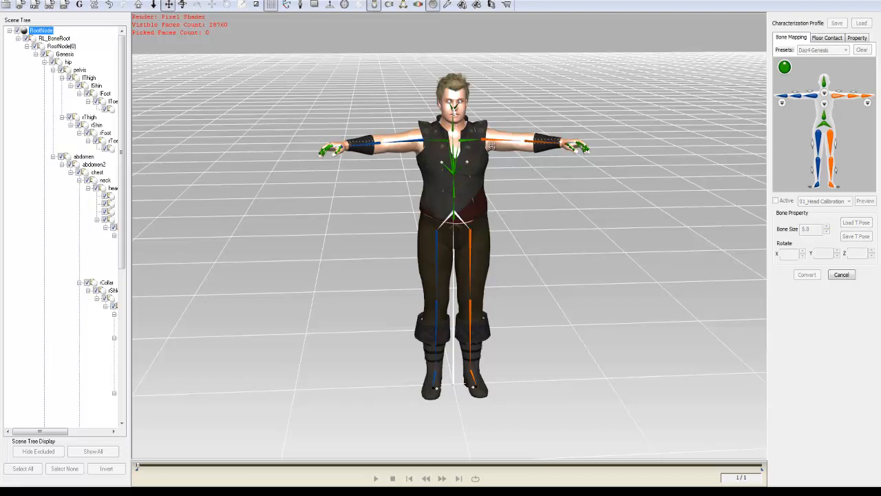
pyautogui.click(489, 142)
pyautogui.moveTo(524, 184); pyautogui.dragTo(157, 402, button='middle')
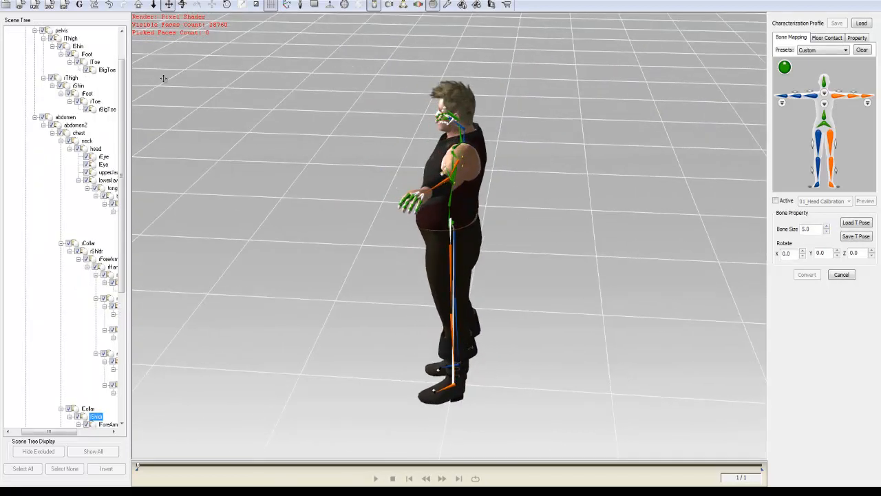
pyautogui.click(227, 4)
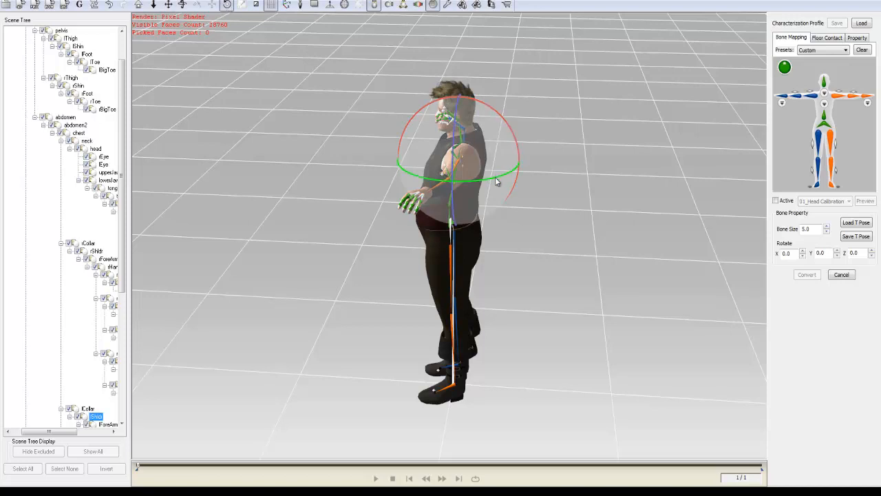
pyautogui.moveTo(496, 180); pyautogui.dragTo(505, 181)
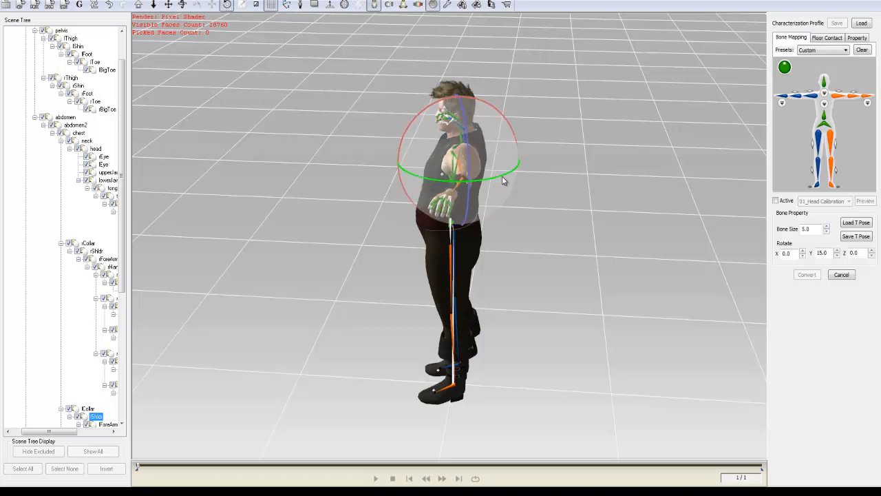
pyautogui.moveTo(501, 118); pyautogui.dragTo(506, 124)
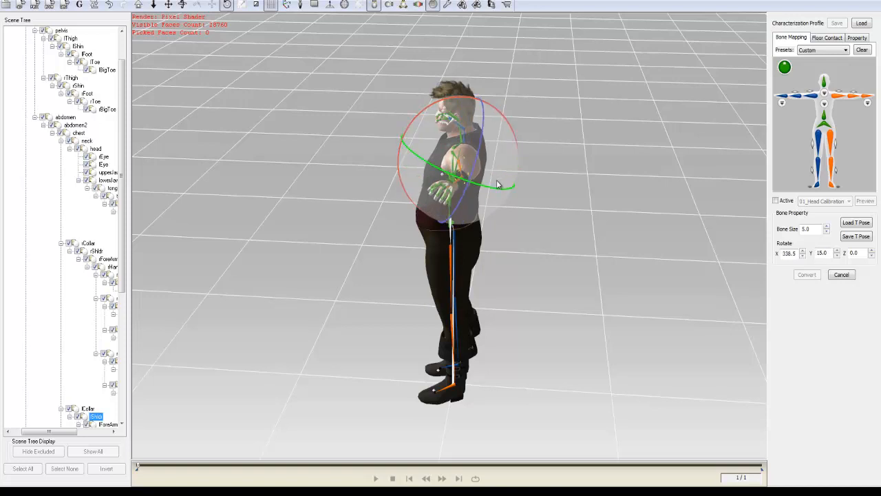
pyautogui.click(453, 183)
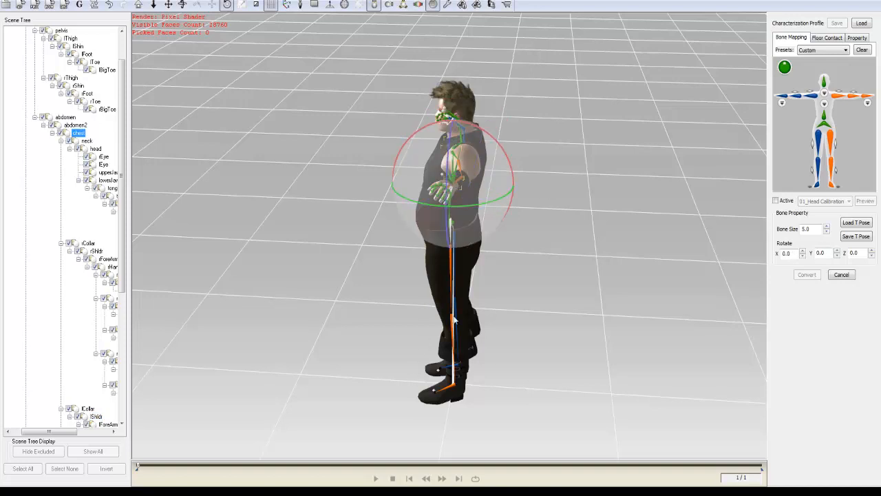
# Step: Reactivate the bone mapping, check the 01_Head Calibration pose from the front and convert the character to Non-Standard
pyautogui.click(777, 200)
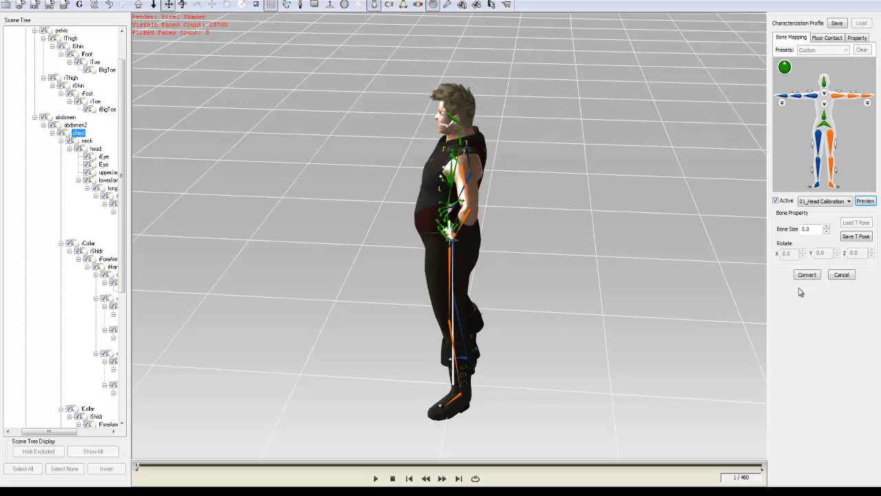
pyautogui.moveTo(525, 308); pyautogui.dragTo(714, 220, button='middle')
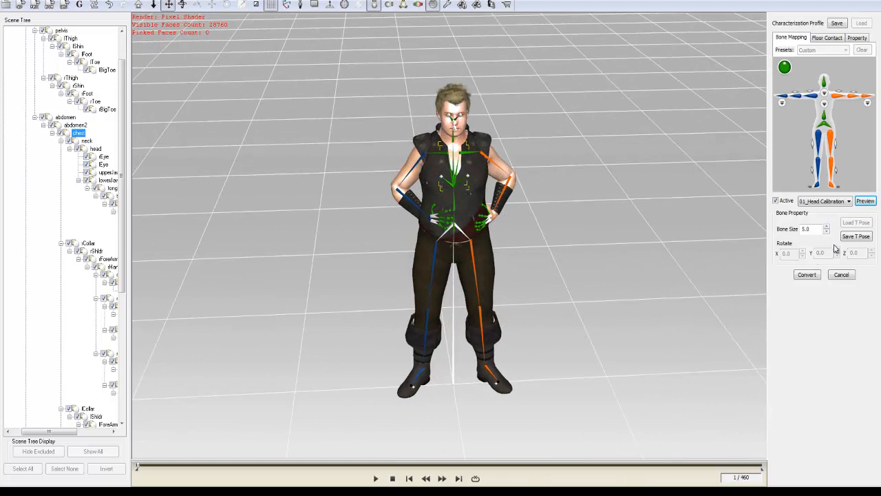
pyautogui.click(800, 275)
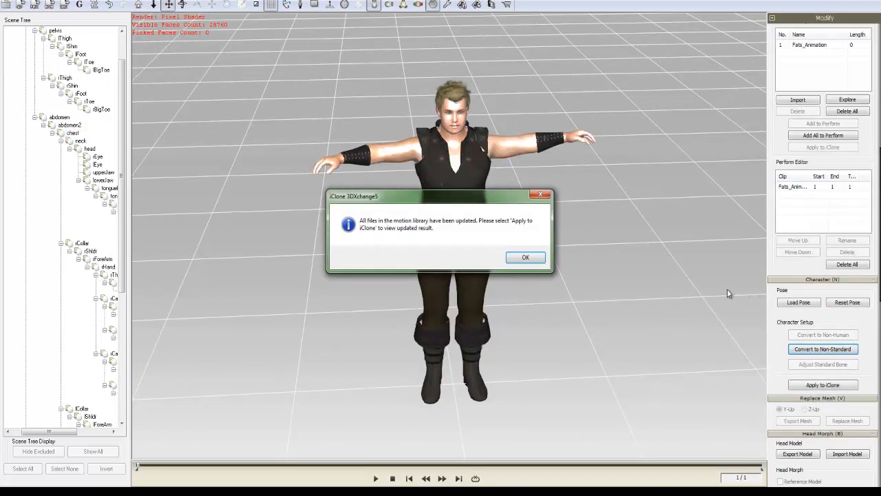
pyautogui.click(514, 260)
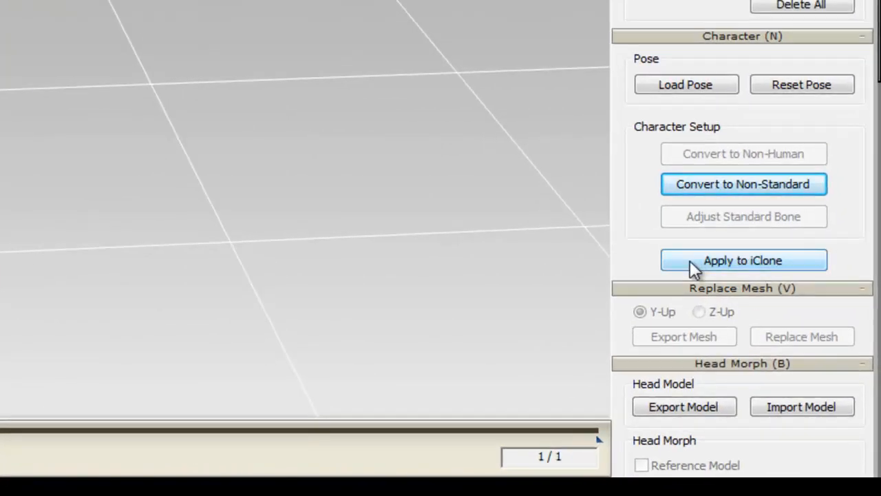
# Step: Apply the converted character to iClone and view the avatar from the front there
pyautogui.click(686, 259)
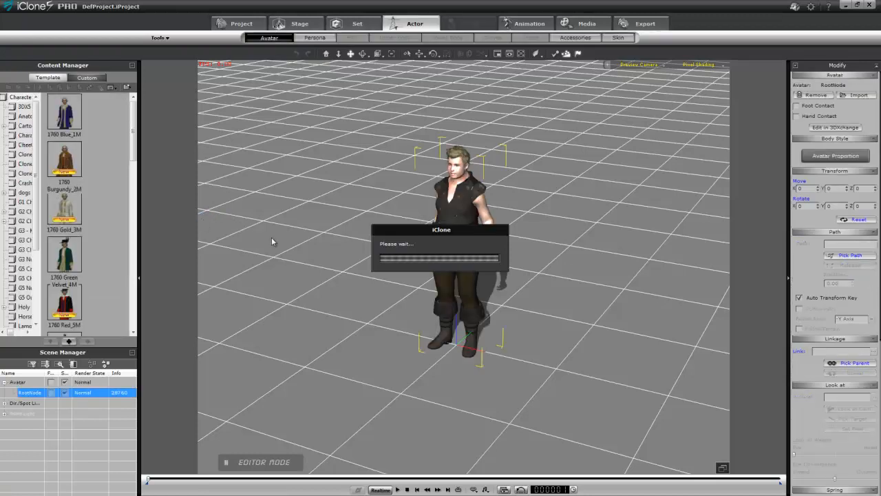
pyautogui.moveTo(390, 290); pyautogui.dragTo(516, 267, button='right')
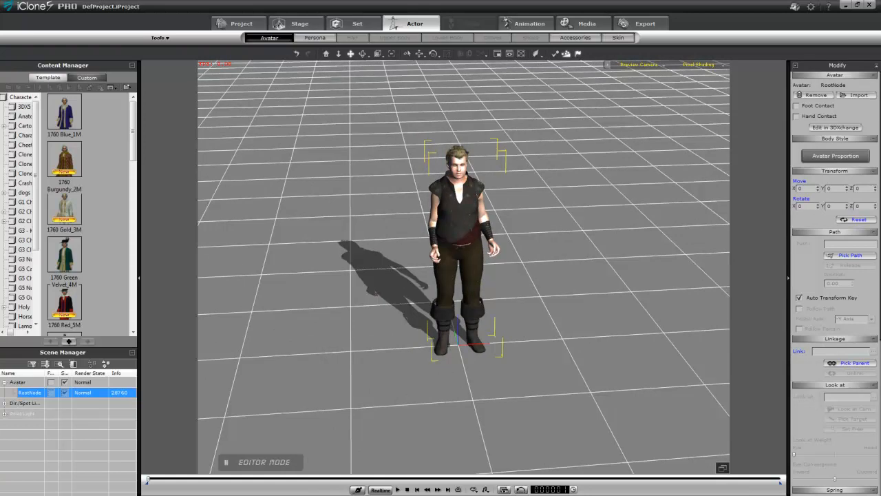
pyautogui.click(475, 454)
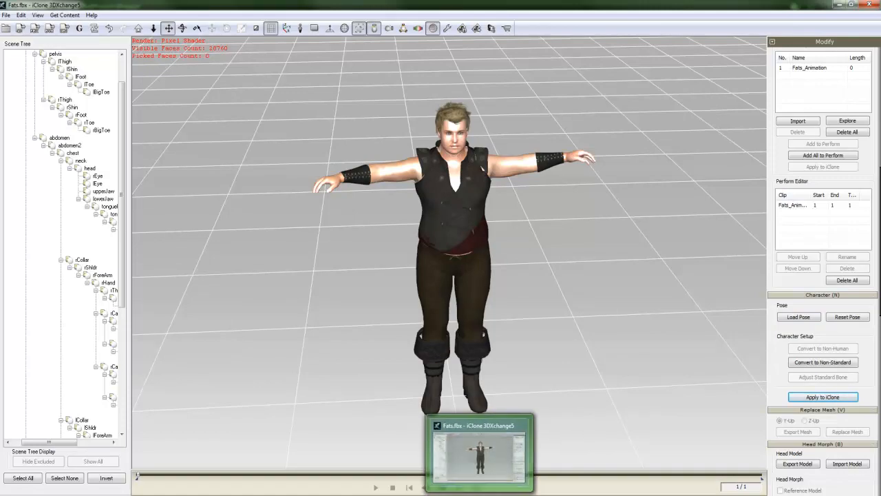
pyautogui.click(471, 487)
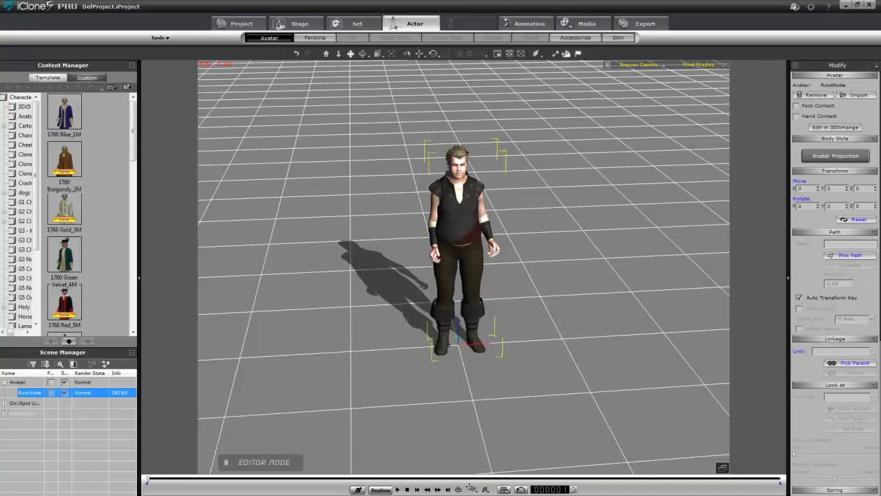
# Step: Apply the G5_Chuck persona to the imported avatar in iClone
pyautogui.click(316, 38)
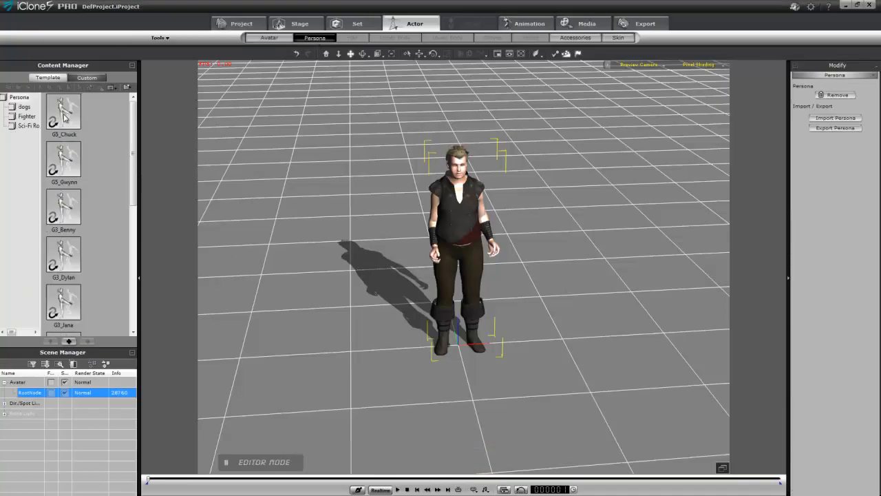
pyautogui.click(64, 119)
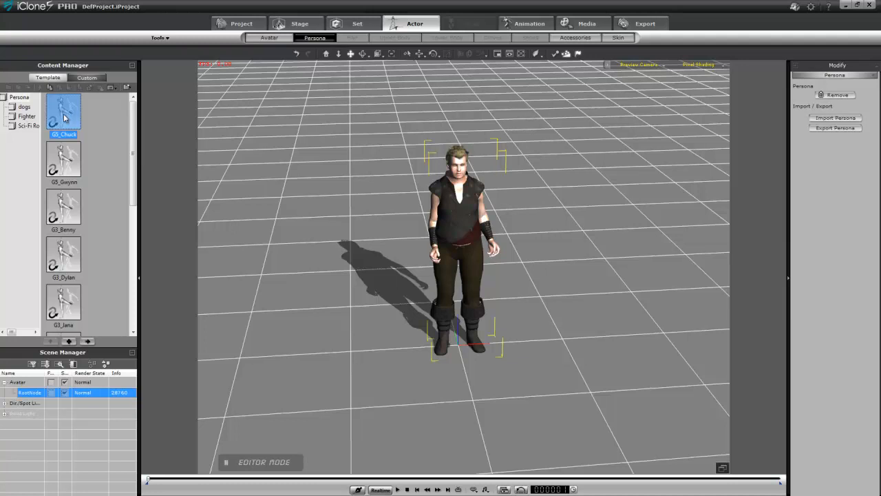
pyautogui.doubleClick(71, 110)
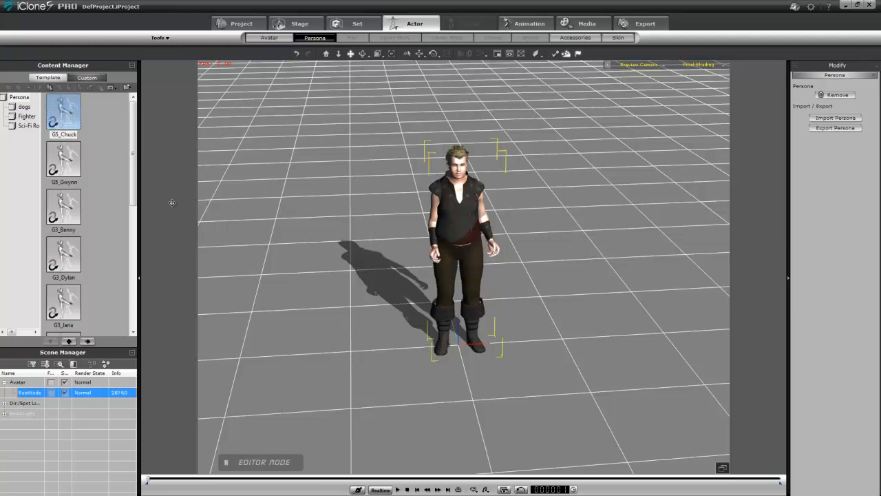
# Step: Make the avatar perform the persona's Agree action
pyautogui.rightClick(460, 233)
pyautogui.moveTo(491, 330)
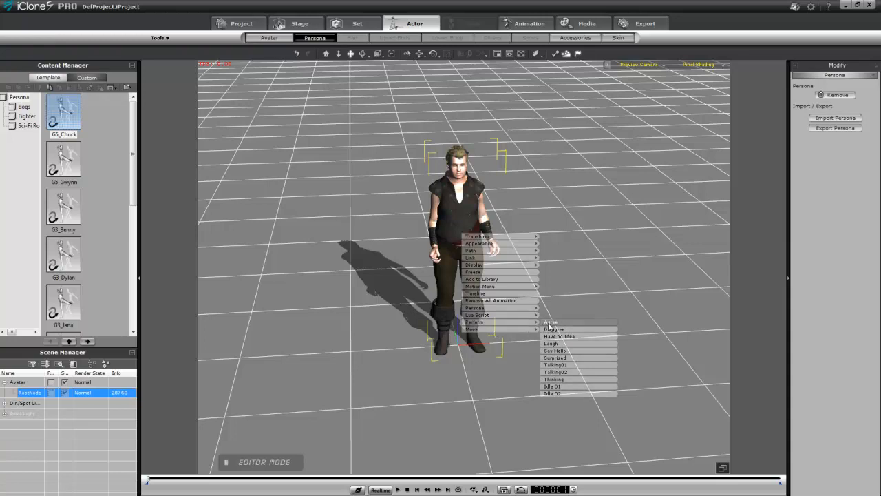
pyautogui.click(549, 323)
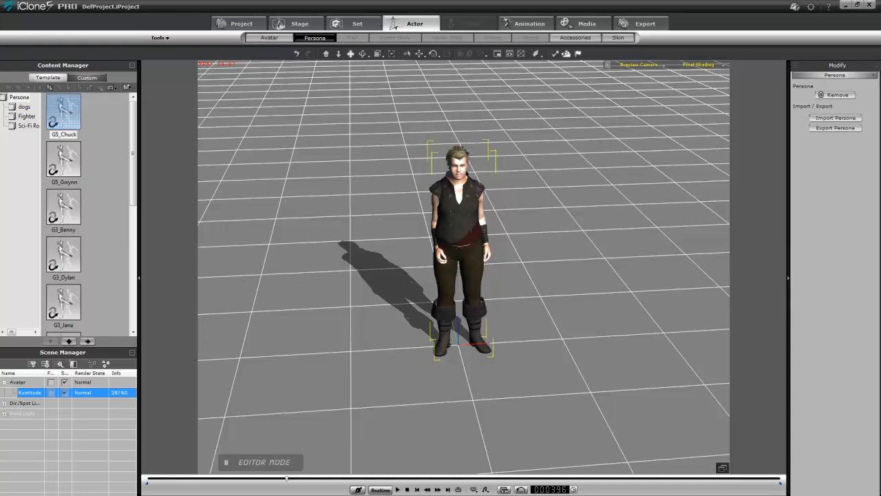
pyautogui.moveTo(467, 494)
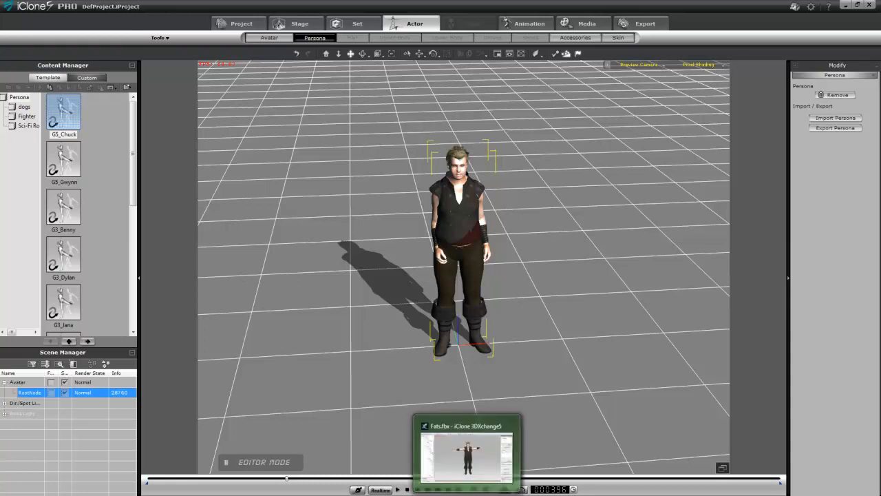